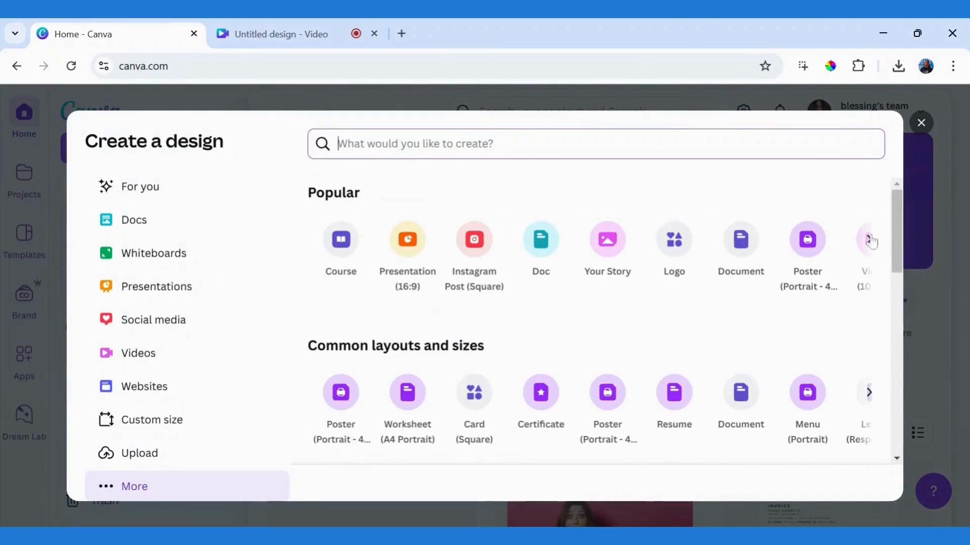
Step: Search the design types for "thum" and create a blank YouTube Thumbnail design of 1280 × 720 px
{"action": "left_click", "coordinate": [869, 239]}
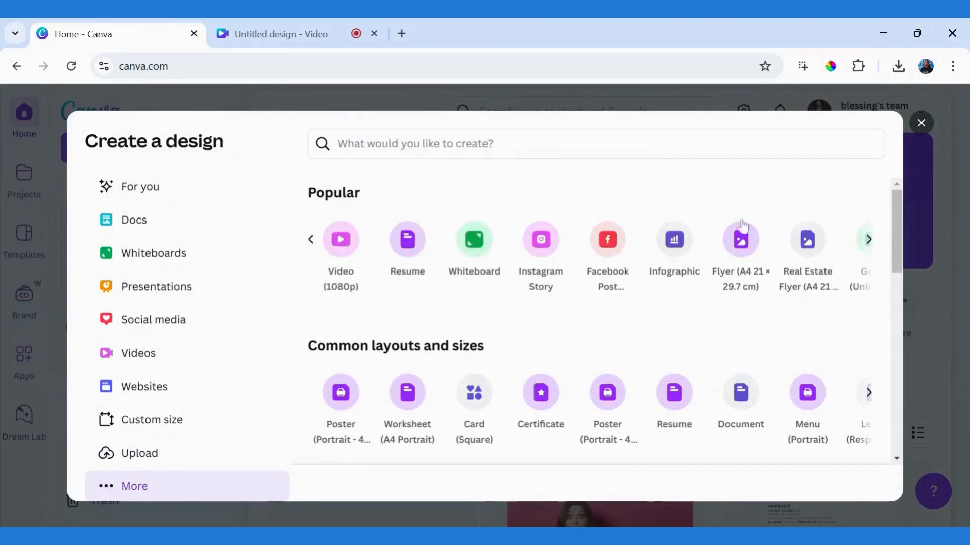
{"action": "type", "text": "thum"}
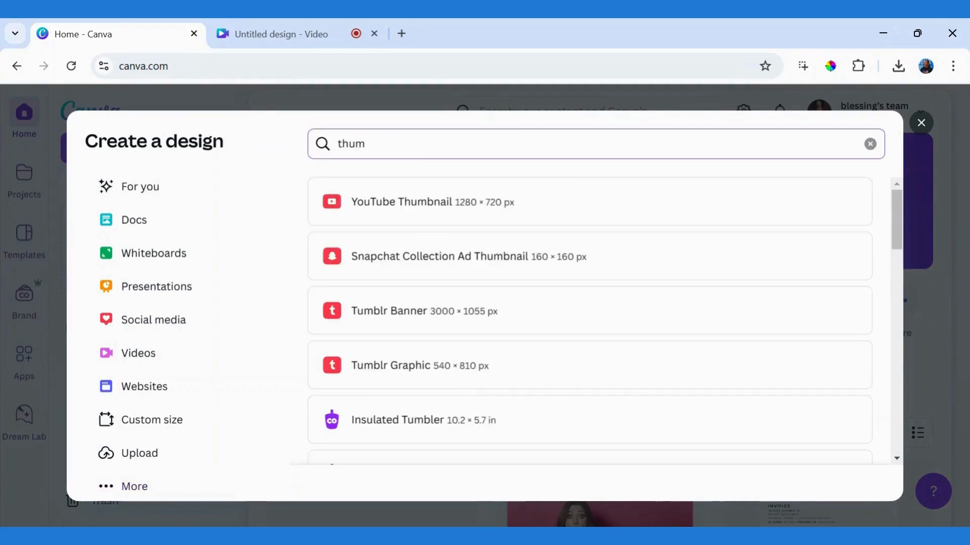
{"action": "left_click", "coordinate": [506, 198]}
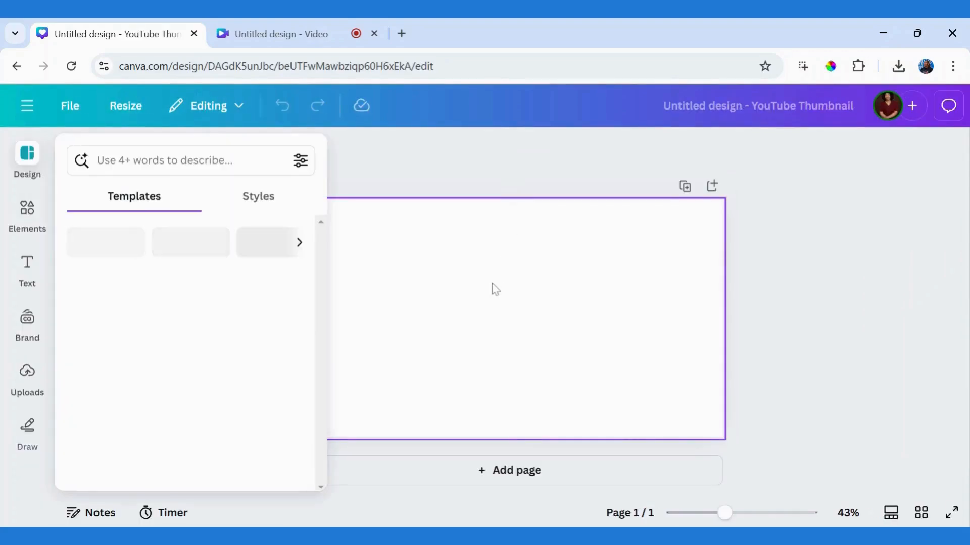
Step: Add the uploaded photo of the surprised woman on a pink background and enlarge it to fill the whole page
{"action": "left_click", "coordinate": [28, 376]}
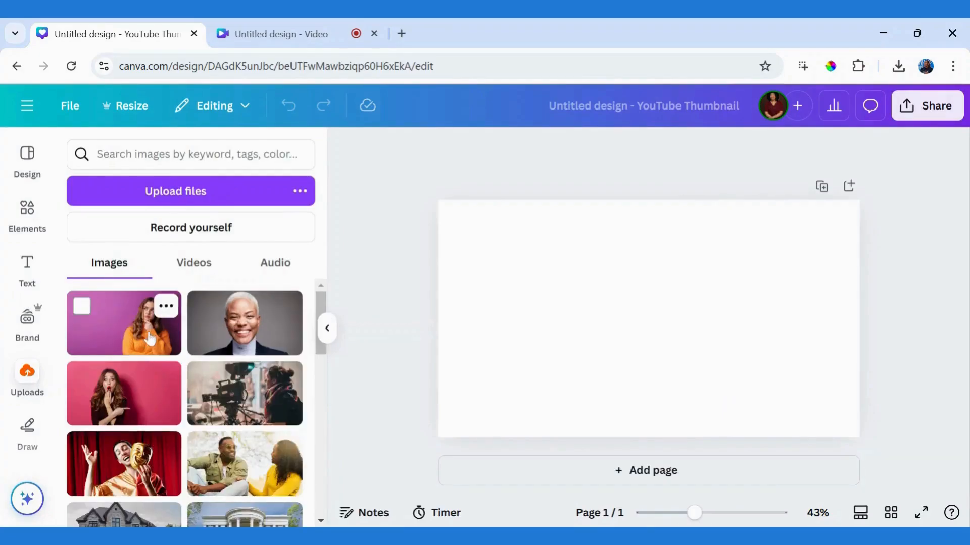
{"action": "left_click", "coordinate": [136, 394]}
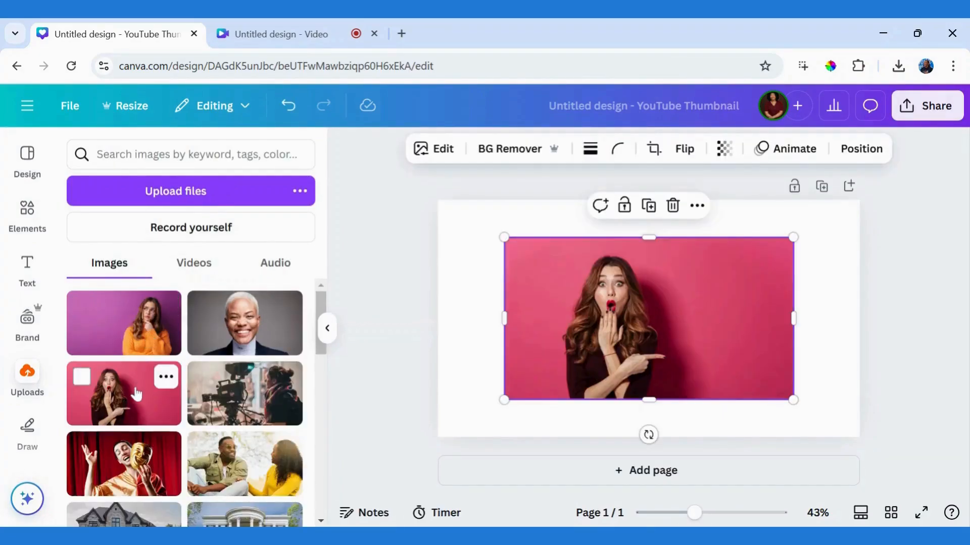
{"action": "left_click", "coordinate": [327, 330]}
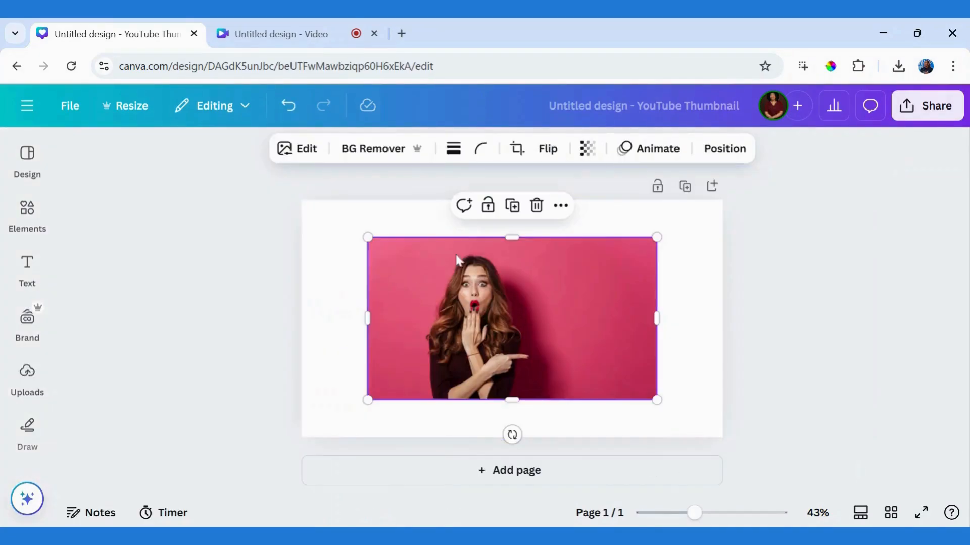
{"action": "left_click_drag", "start_coordinate": [549, 323], "coordinate": [478, 281]}
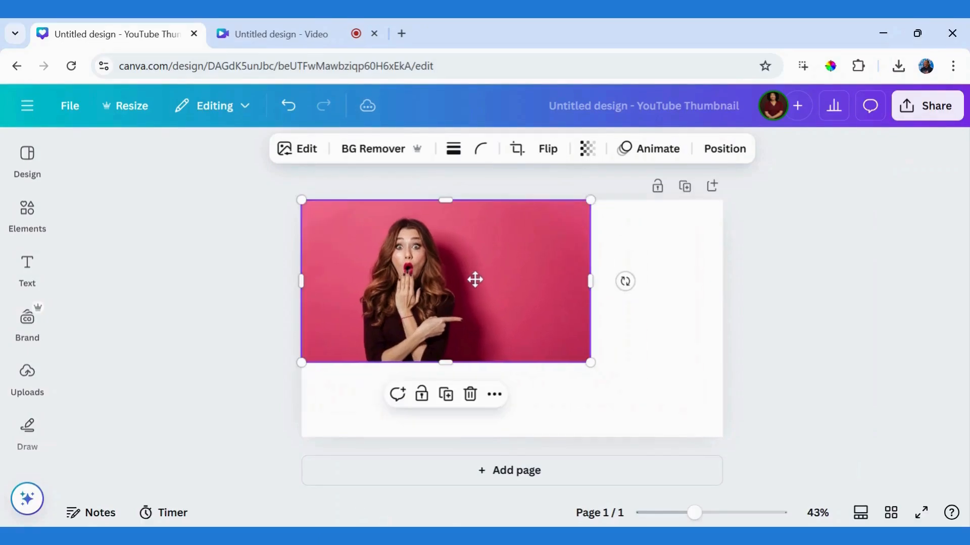
{"action": "left_click_drag", "start_coordinate": [590, 362], "coordinate": [723, 437]}
Step: Search the elements for "crumpled paper" photos and place the beige crumpled paper over the right part of the pink photo
{"action": "left_click", "coordinate": [36, 211]}
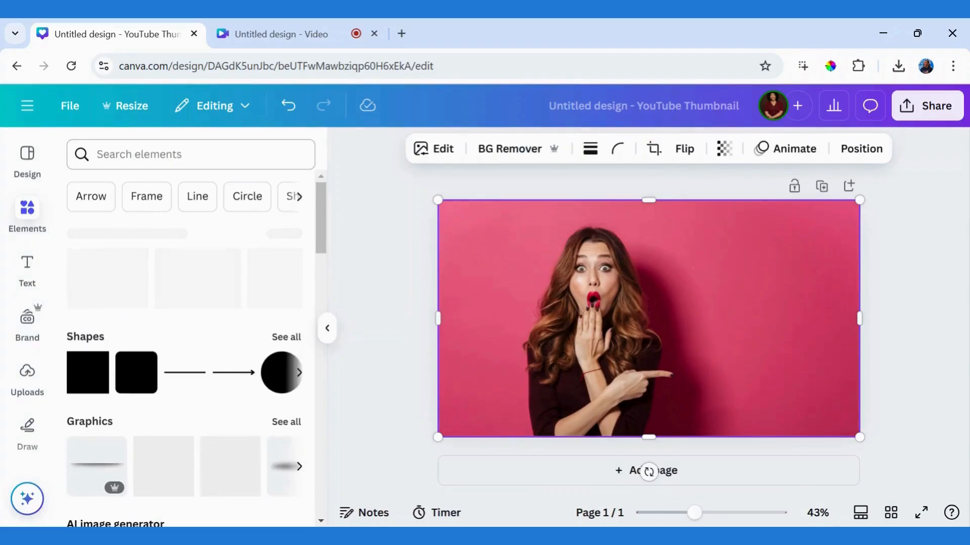
{"action": "left_click", "coordinate": [190, 154]}
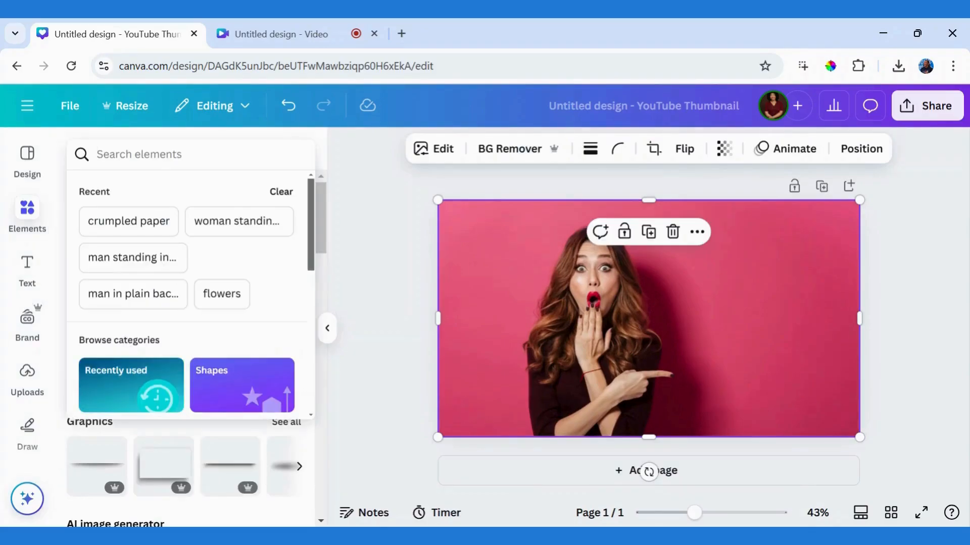
{"action": "left_click", "coordinate": [135, 221]}
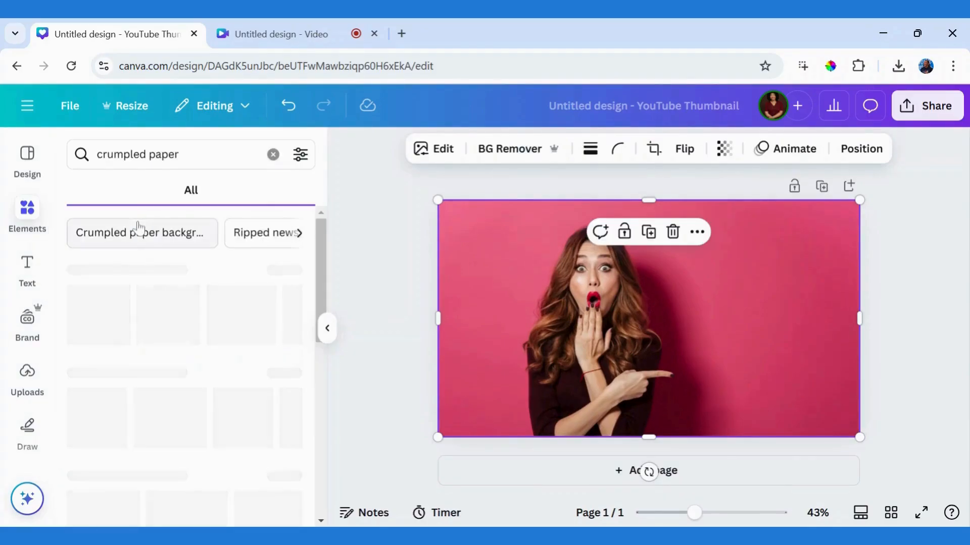
{"action": "left_click", "coordinate": [276, 374]}
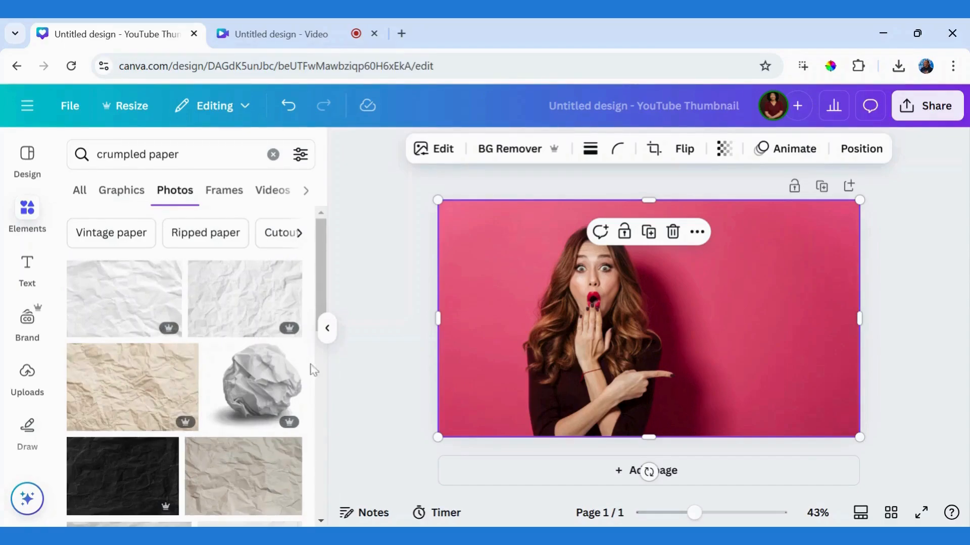
{"action": "scroll", "coordinate": [323, 334], "scroll_direction": "down", "scroll_amount": 3}
{"action": "left_click_drag", "start_coordinate": [321, 332], "coordinate": [312, 297]}
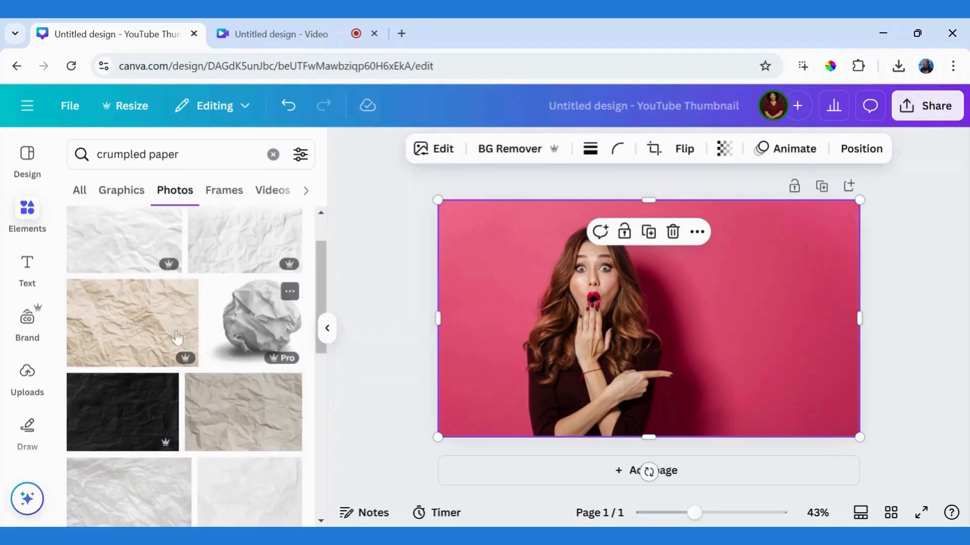
{"action": "left_click", "coordinate": [132, 323]}
{"action": "left_click_drag", "start_coordinate": [598, 309], "coordinate": [643, 311]}
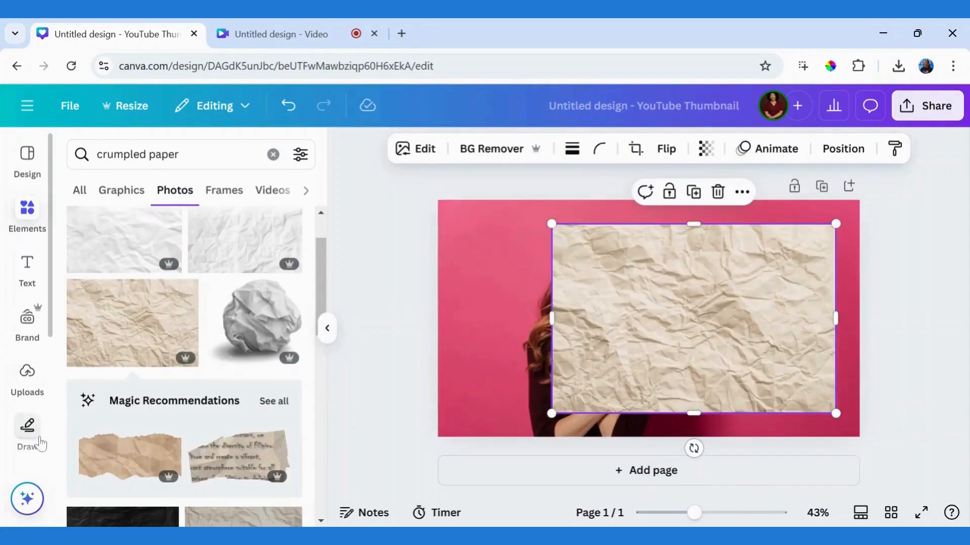
Step: Find the Blend Image app by searching the apps for "ble" and open it
{"action": "scroll", "coordinate": [41, 445], "scroll_direction": "down", "scroll_amount": 4}
{"action": "left_click", "coordinate": [25, 323]}
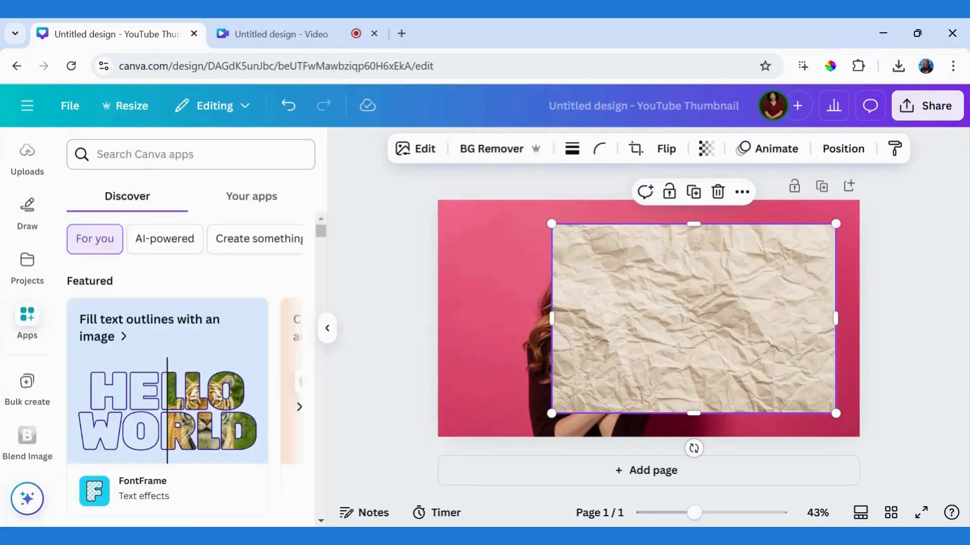
{"action": "type", "text": "ble"}
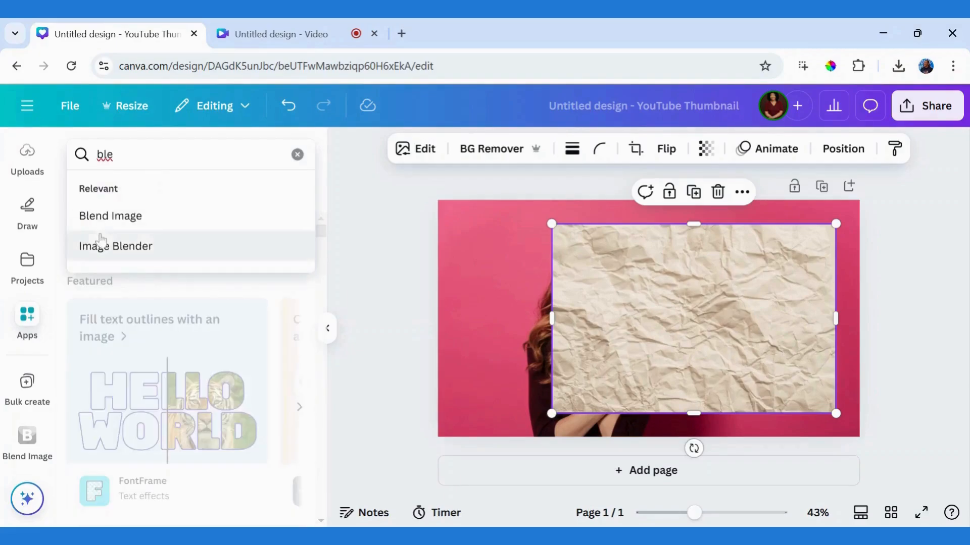
{"action": "left_click", "coordinate": [101, 217]}
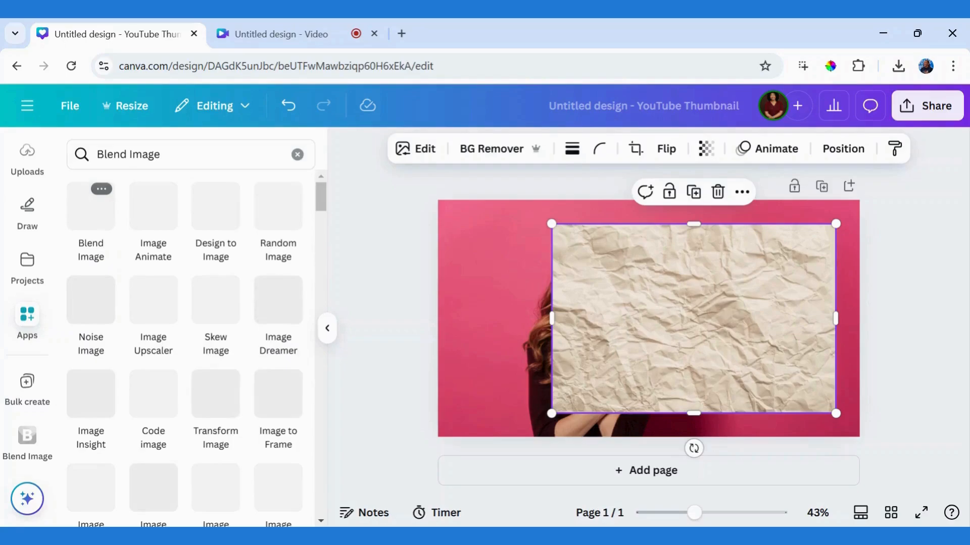
{"action": "left_click", "coordinate": [99, 221]}
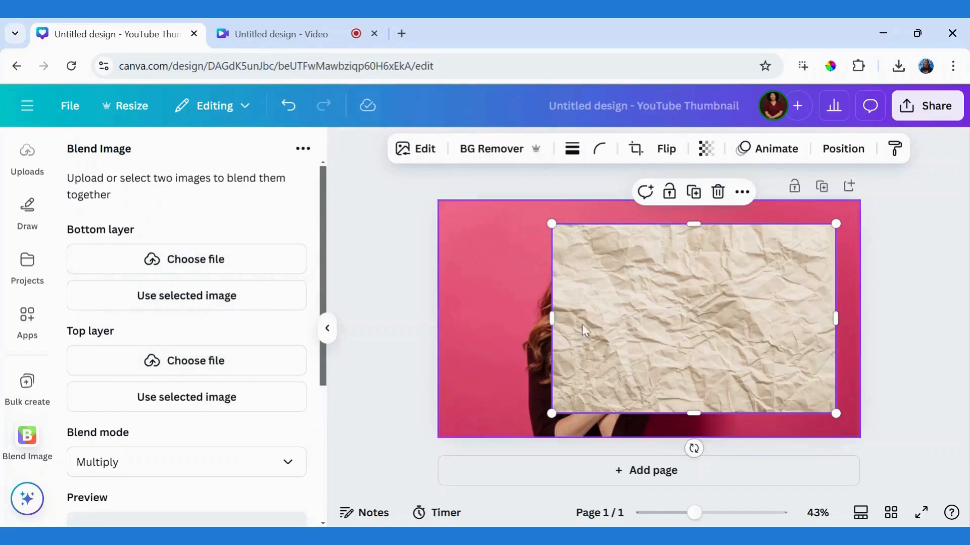
Step: Assign the crumpled paper as the blend's top layer and the pink photo of the woman as its bottom layer
{"action": "left_click", "coordinate": [175, 405]}
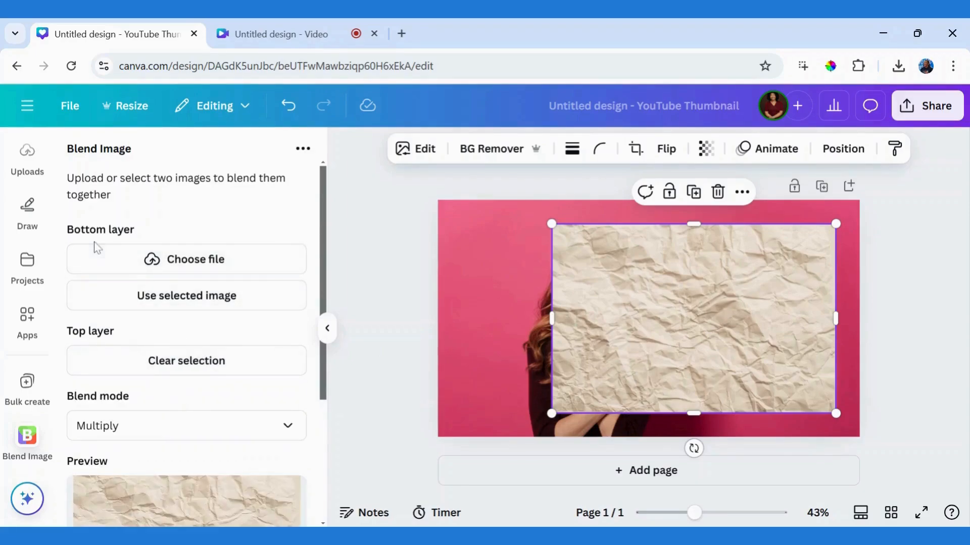
{"action": "left_click", "coordinate": [505, 280]}
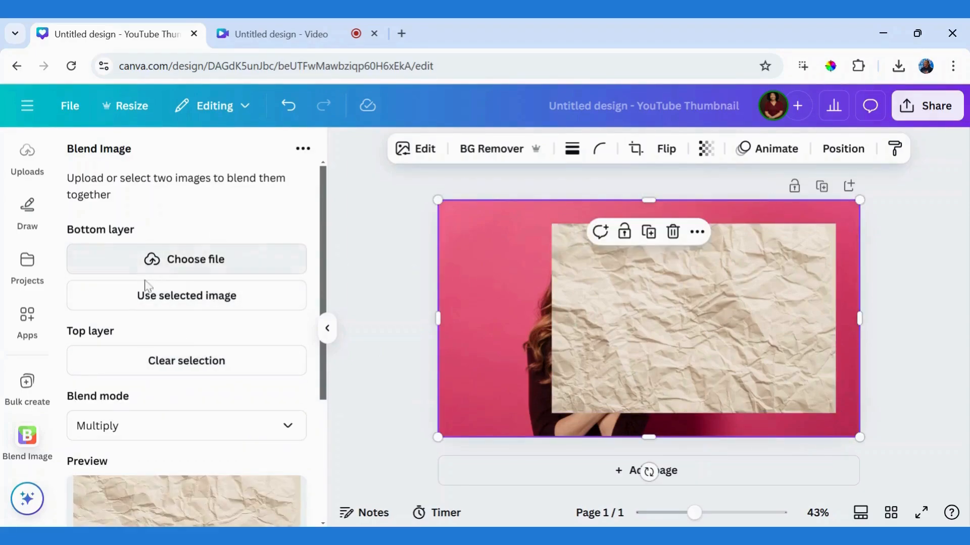
{"action": "left_click", "coordinate": [151, 297]}
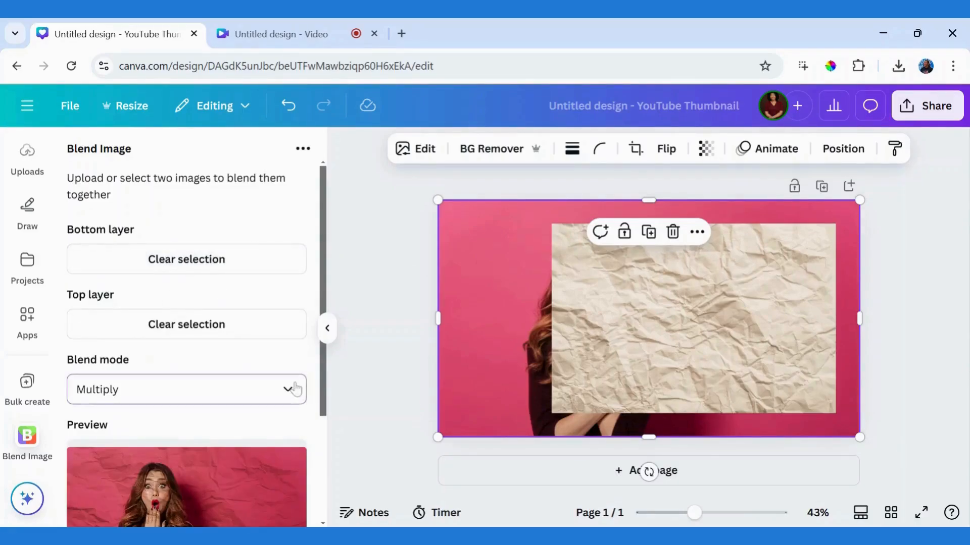
Step: Try the Darken blend mode, look through the other modes, and set the blend back to Multiply
{"action": "left_click", "coordinate": [290, 389]}
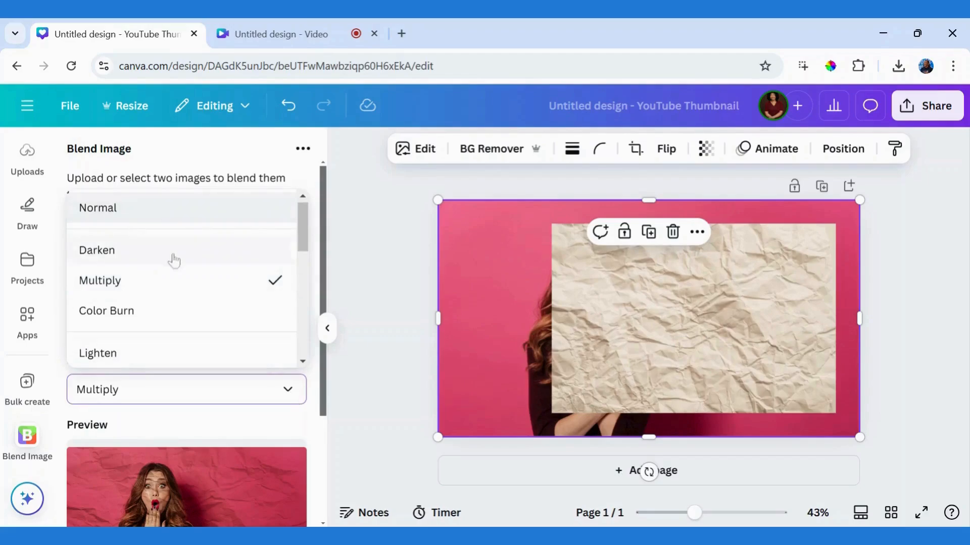
{"action": "left_click", "coordinate": [141, 259]}
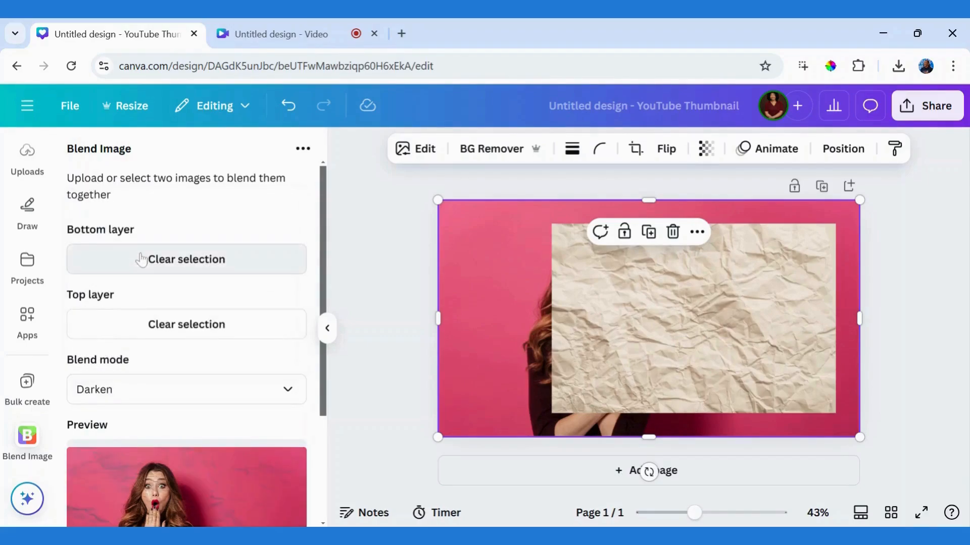
{"action": "left_click", "coordinate": [281, 388]}
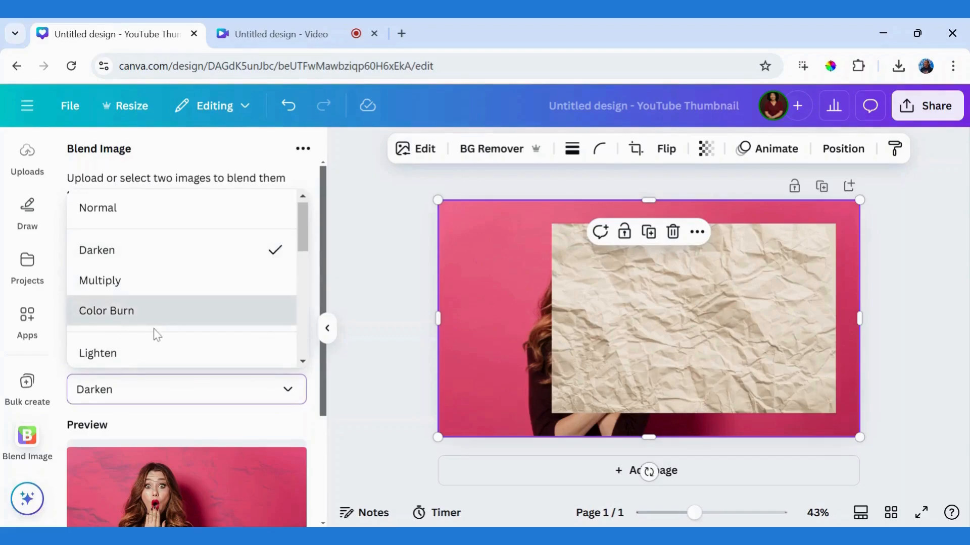
{"action": "scroll", "coordinate": [157, 335], "scroll_direction": "down", "scroll_amount": 3}
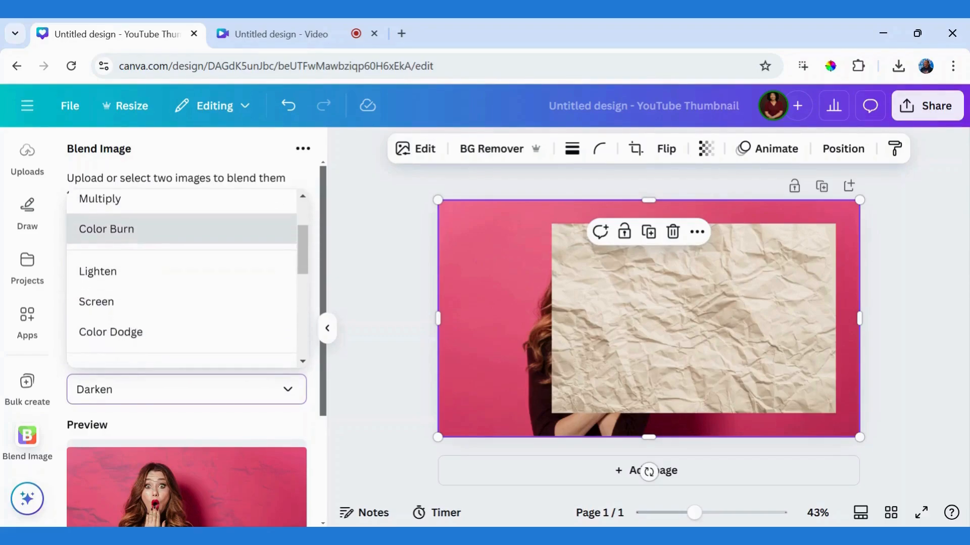
{"action": "scroll", "coordinate": [182, 278], "scroll_direction": "down", "scroll_amount": 7}
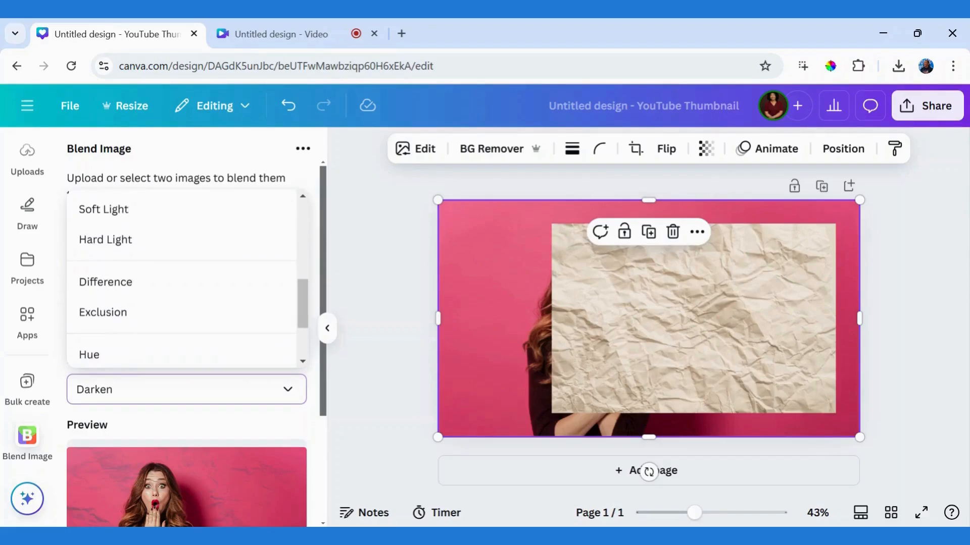
{"action": "scroll", "coordinate": [182, 278], "scroll_direction": "up", "scroll_amount": 9}
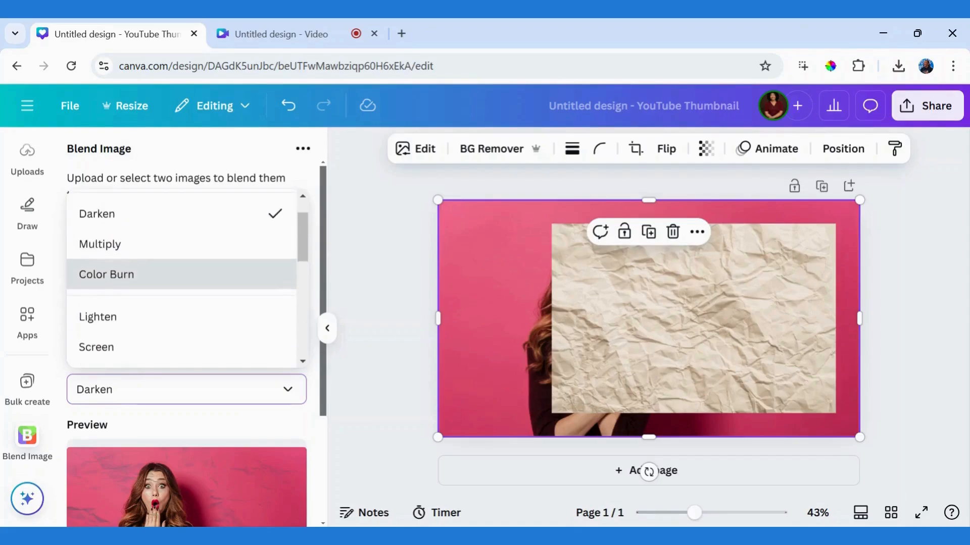
{"action": "scroll", "coordinate": [182, 278], "scroll_direction": "up", "scroll_amount": 1}
{"action": "left_click", "coordinate": [125, 286]}
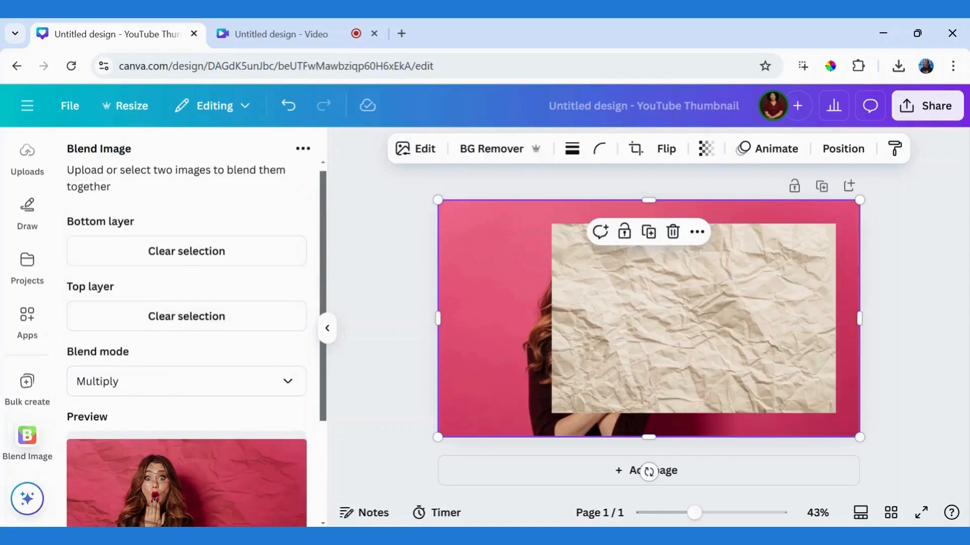
Step: Compare the preview of the blended image with the Darken and Color Burn blend modes
{"action": "scroll", "coordinate": [284, 374], "scroll_direction": "down", "scroll_amount": 3}
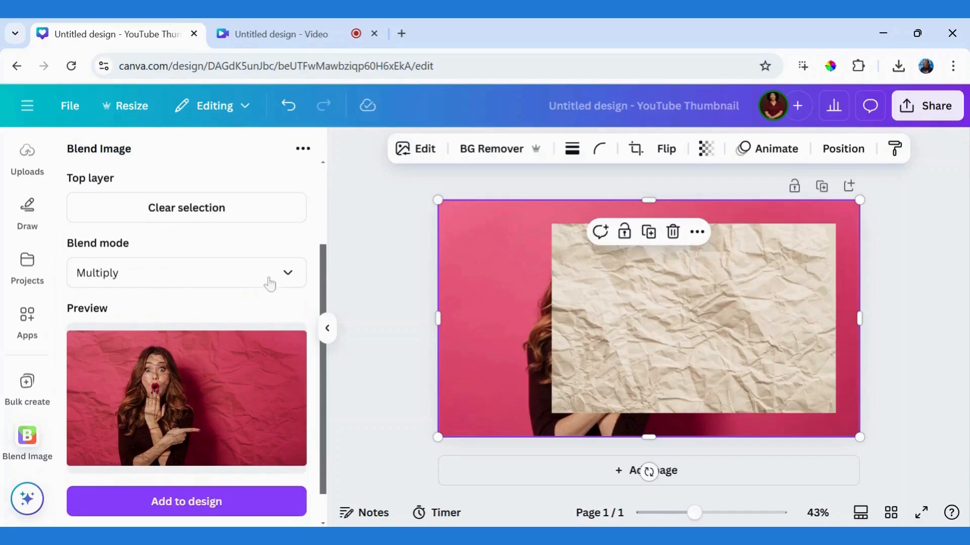
{"action": "left_click", "coordinate": [289, 275]}
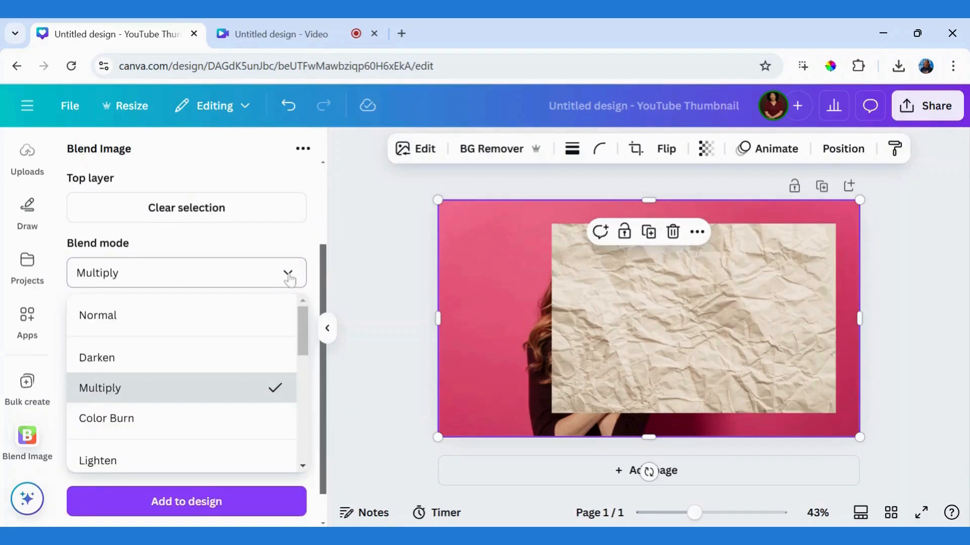
{"action": "left_click", "coordinate": [120, 368]}
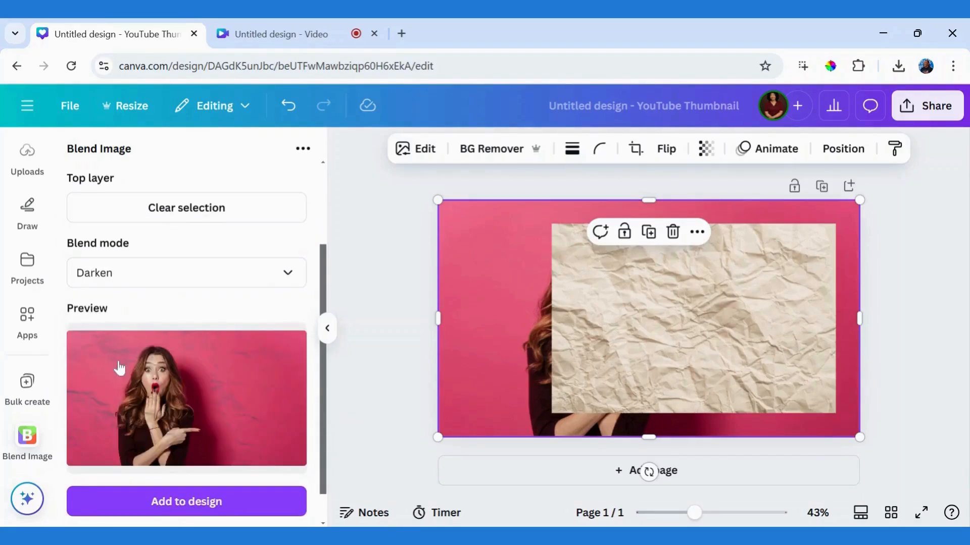
{"action": "left_click", "coordinate": [197, 280]}
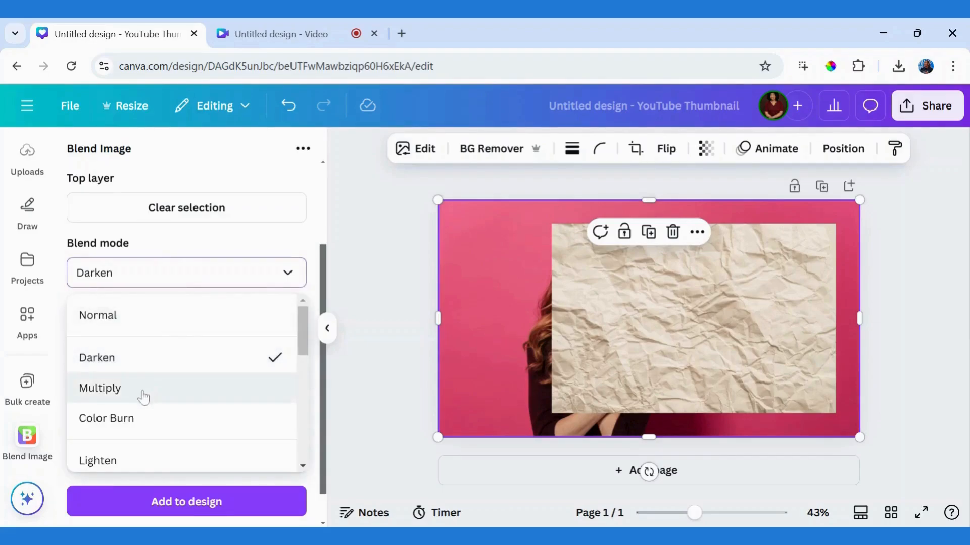
{"action": "left_click", "coordinate": [135, 424]}
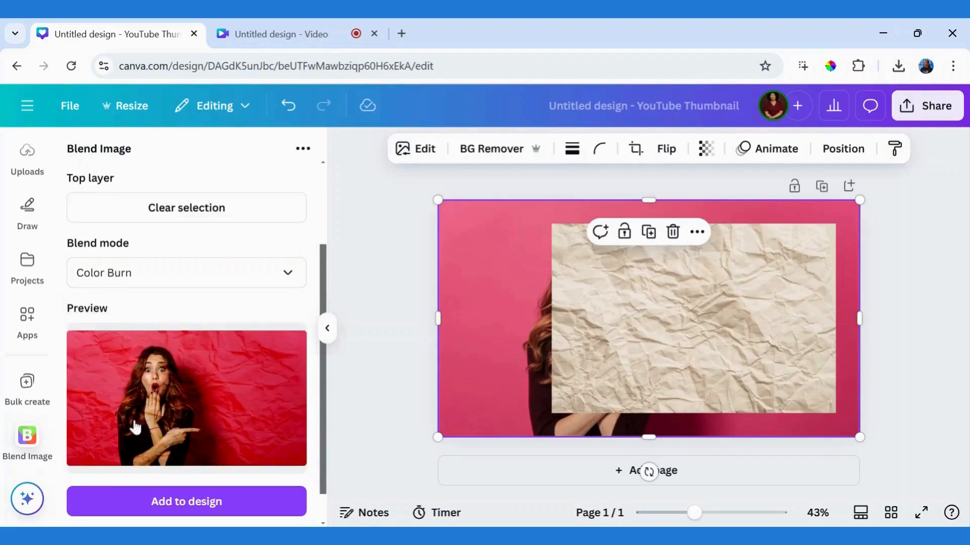
Step: Compare the preview of the blended image with the Lighten and Screen blend modes
{"action": "left_click", "coordinate": [191, 275]}
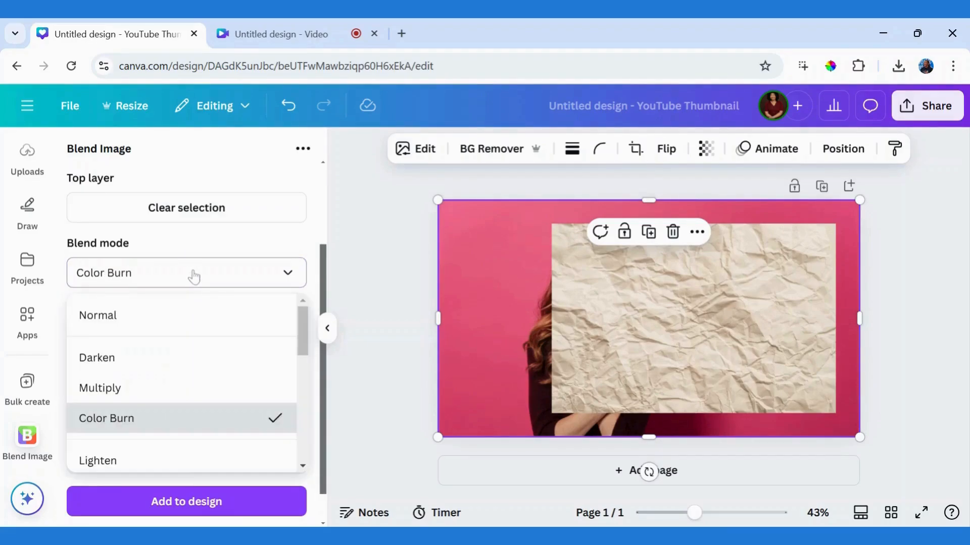
{"action": "scroll", "coordinate": [225, 400], "scroll_direction": "down", "scroll_amount": 2}
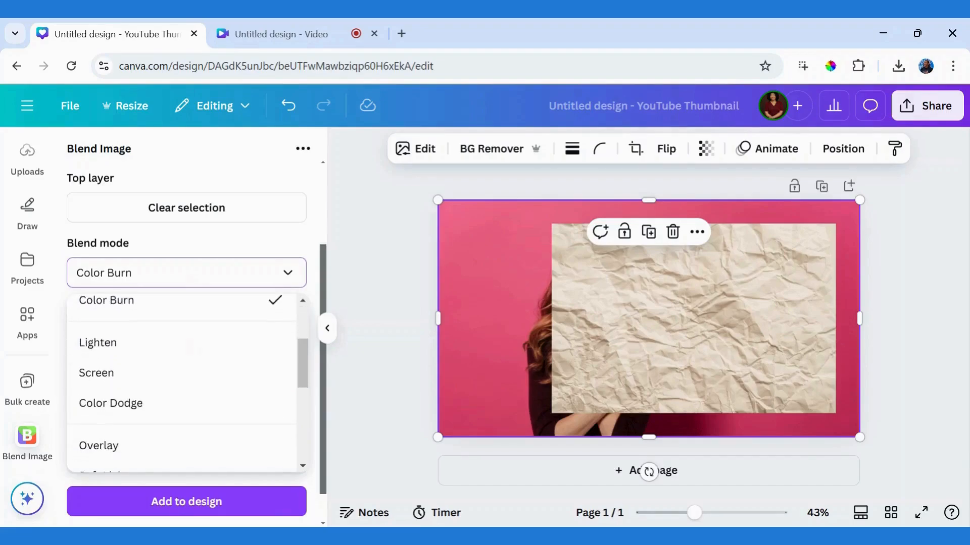
{"action": "left_click", "coordinate": [98, 343]}
{"action": "left_click", "coordinate": [162, 277]}
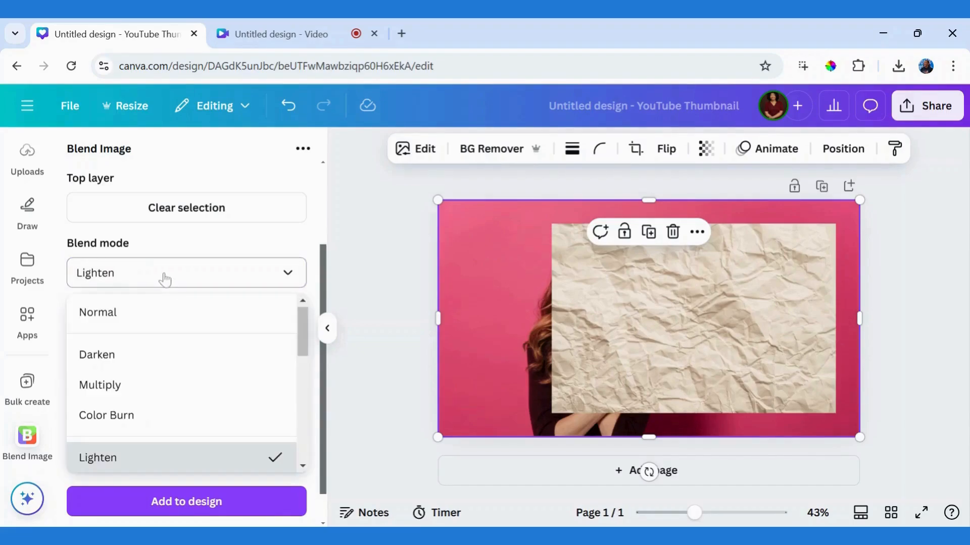
{"action": "scroll", "coordinate": [189, 414], "scroll_direction": "down", "scroll_amount": 2}
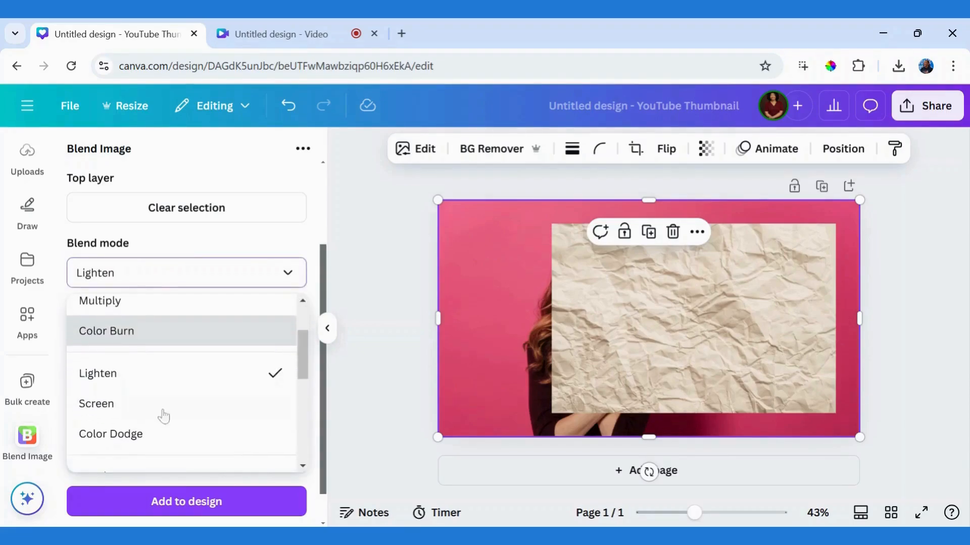
{"action": "left_click", "coordinate": [98, 404]}
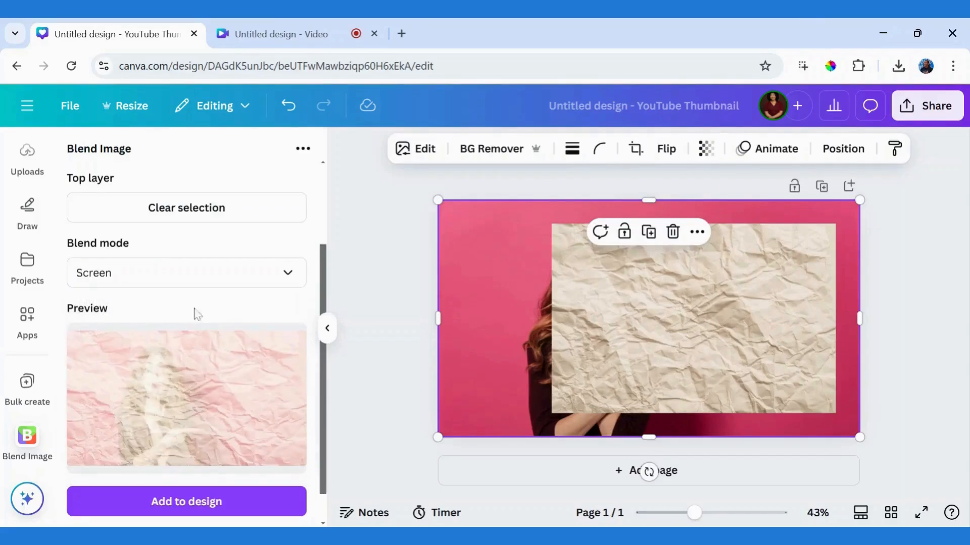
Step: Set the blend mode back to Multiply and add the blended image to the design
{"action": "left_click", "coordinate": [190, 282]}
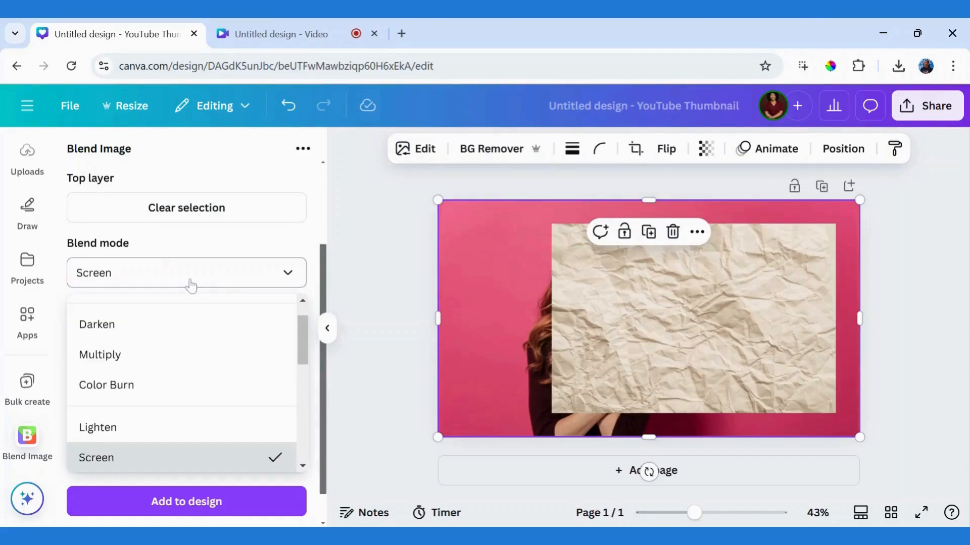
{"action": "left_click", "coordinate": [121, 361]}
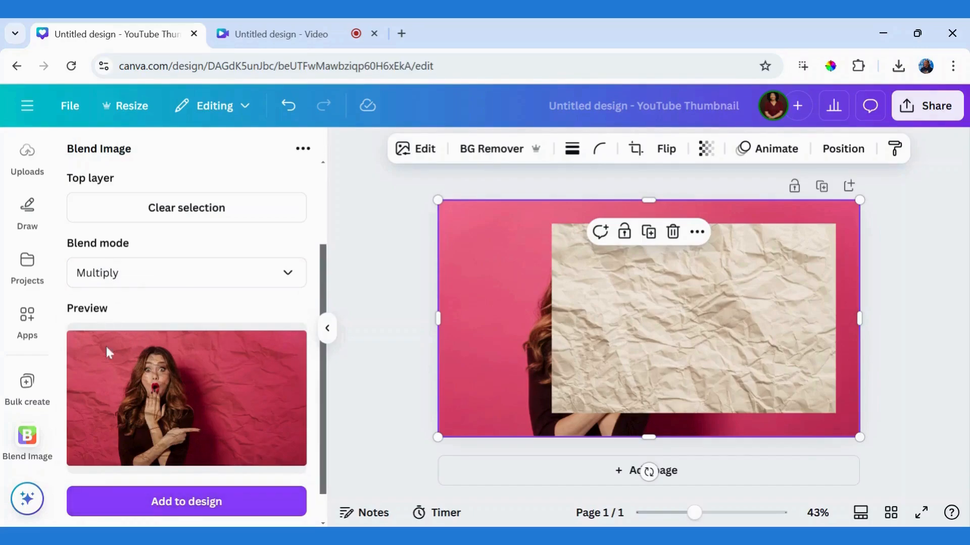
{"action": "left_click", "coordinate": [181, 502]}
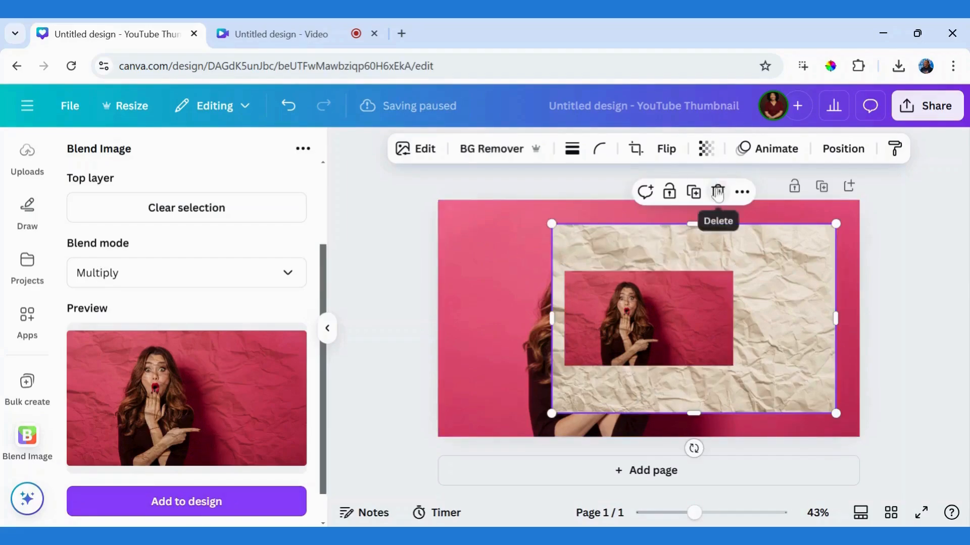
Step: Delete the original paper and pink photo from the page, and enlarge the blended image to fill the whole page
{"action": "left_click", "coordinate": [717, 191]}
{"action": "left_click", "coordinate": [533, 259]}
{"action": "key", "text": "Delete"}
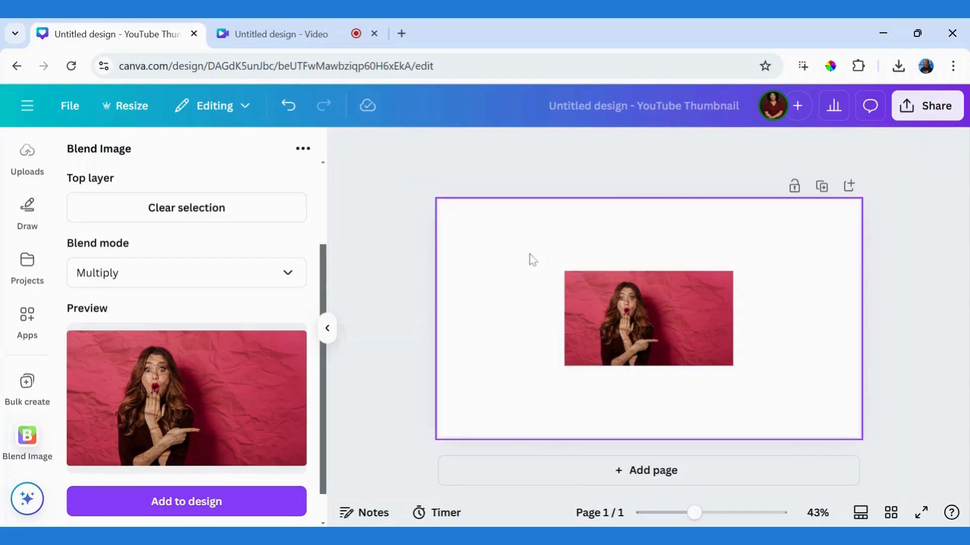
{"action": "left_click", "coordinate": [654, 302]}
{"action": "left_click_drag", "start_coordinate": [655, 302], "coordinate": [458, 223]}
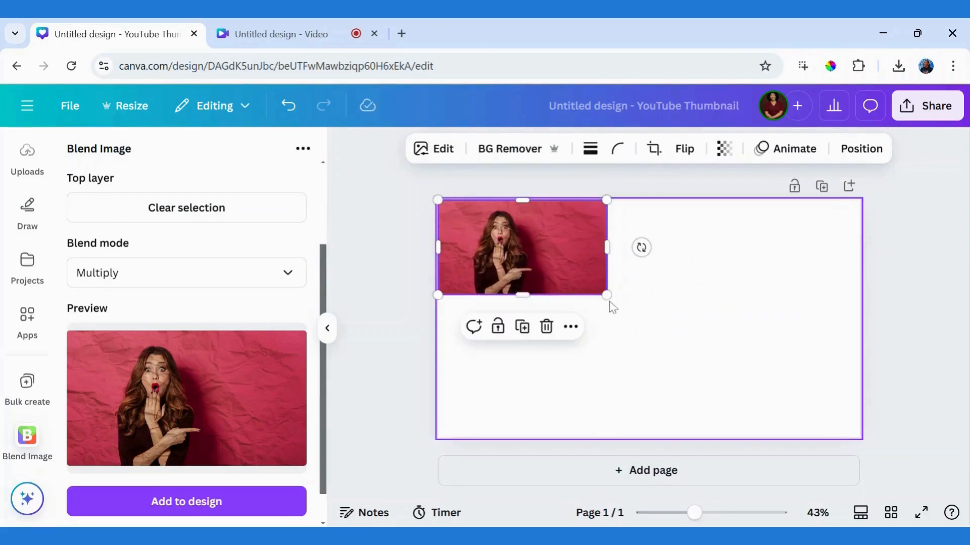
{"action": "left_click_drag", "start_coordinate": [610, 300], "coordinate": [856, 431]}
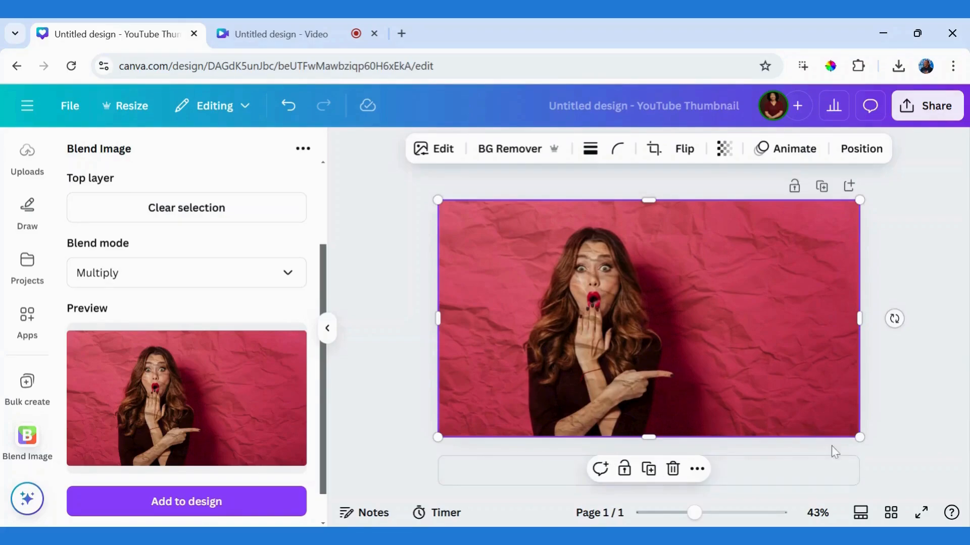
Step: Add a second page and insert the uploaded photo of the smiling woman with short blond hair on it
{"action": "left_click", "coordinate": [811, 471]}
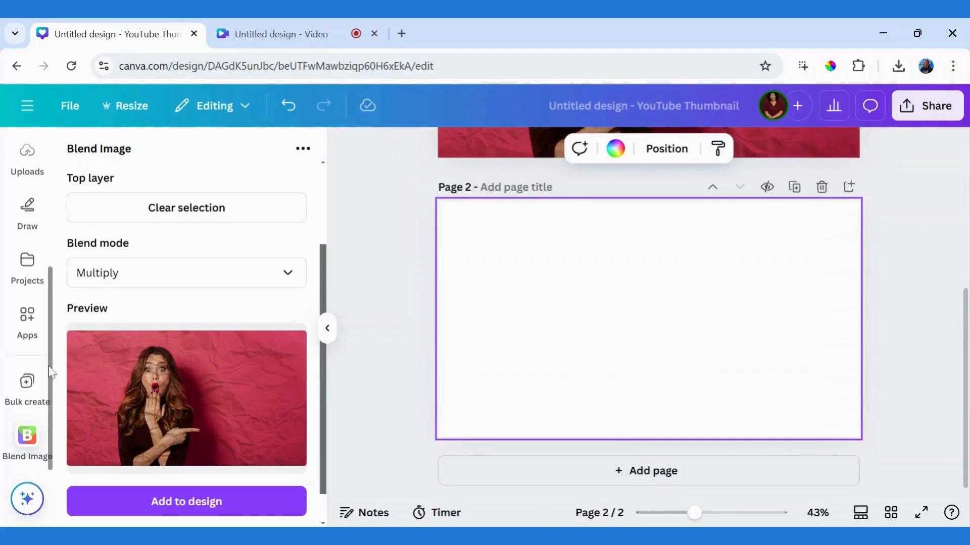
{"action": "left_click", "coordinate": [27, 154]}
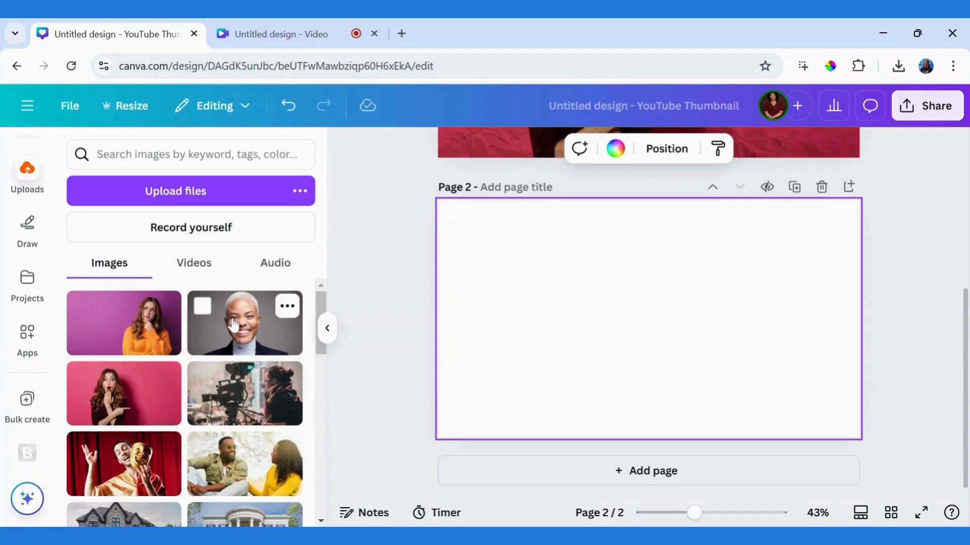
{"action": "left_click", "coordinate": [233, 326]}
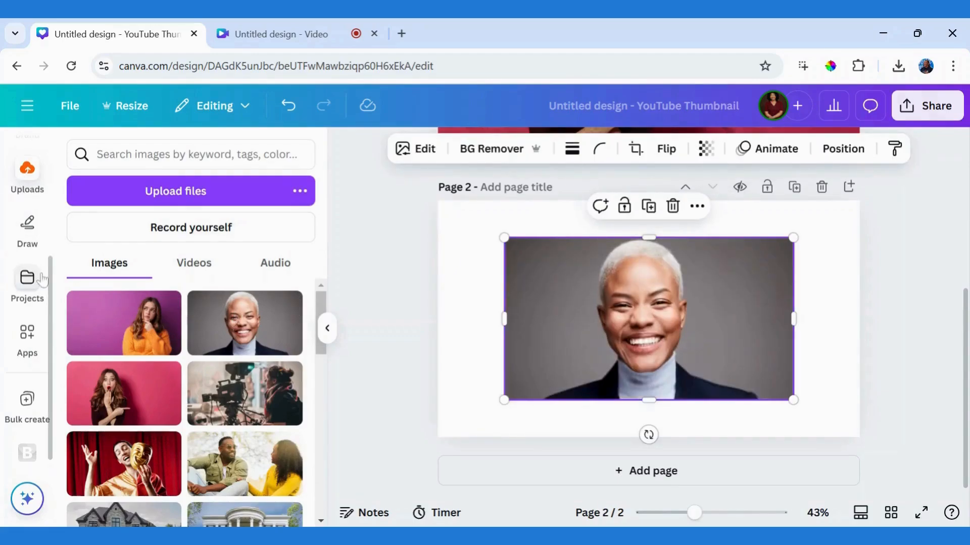
Step: Insert the dark blue crumpled paper photo on page 2 and shift it right to uncover part of the woman's photo
{"action": "scroll", "coordinate": [43, 279], "scroll_direction": "up", "scroll_amount": 4}
{"action": "left_click", "coordinate": [27, 207]}
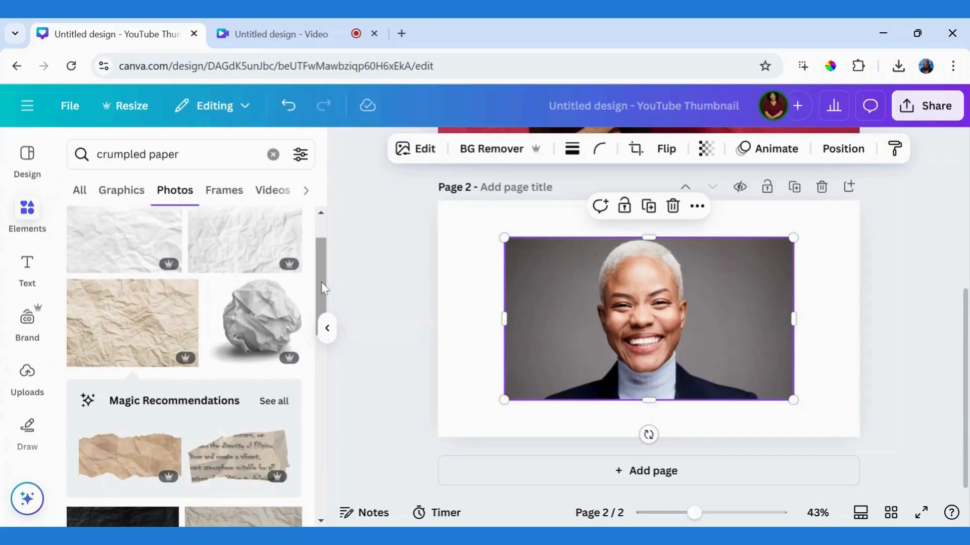
{"action": "left_click", "coordinate": [345, 300]}
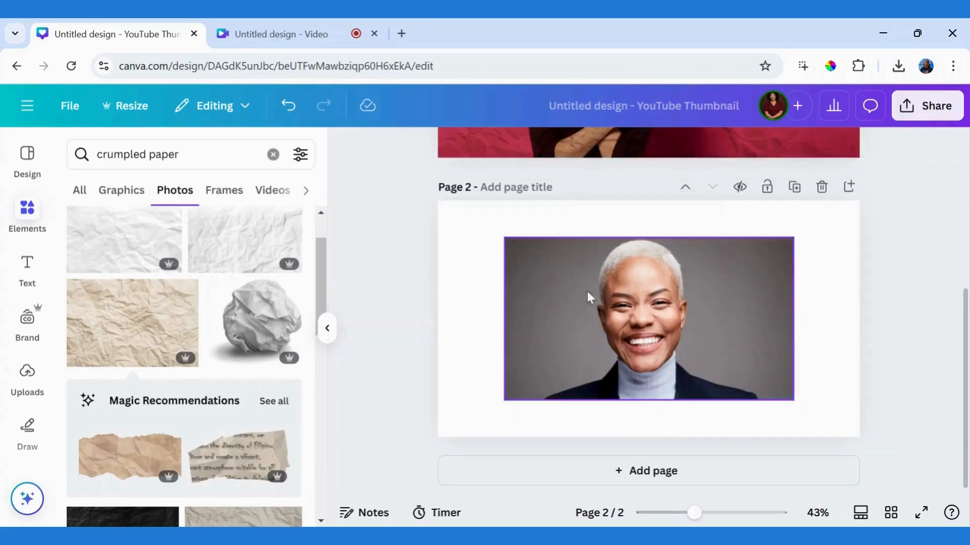
{"action": "left_click", "coordinate": [525, 332]}
{"action": "left_click_drag", "start_coordinate": [320, 285], "coordinate": [317, 457]}
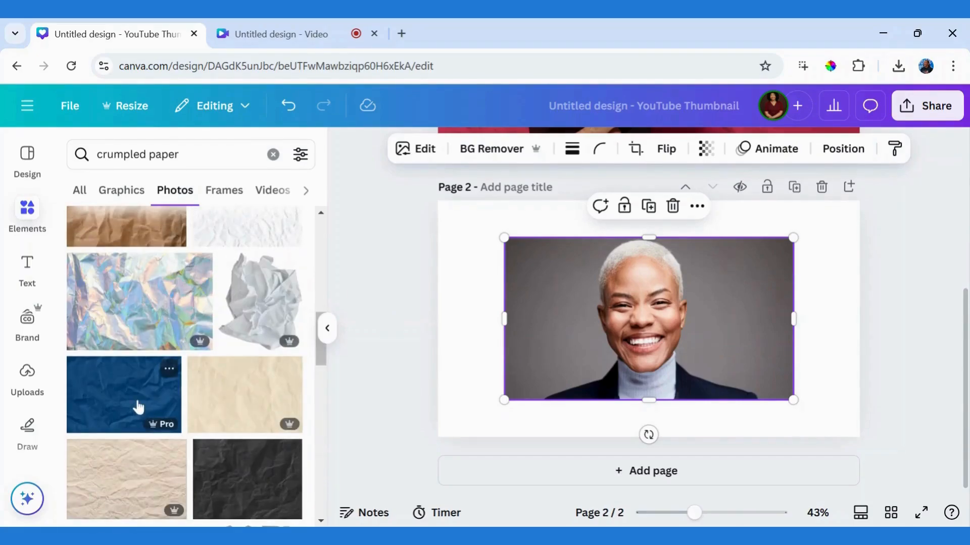
{"action": "left_click", "coordinate": [137, 406]}
{"action": "left_click_drag", "start_coordinate": [559, 298], "coordinate": [626, 299]}
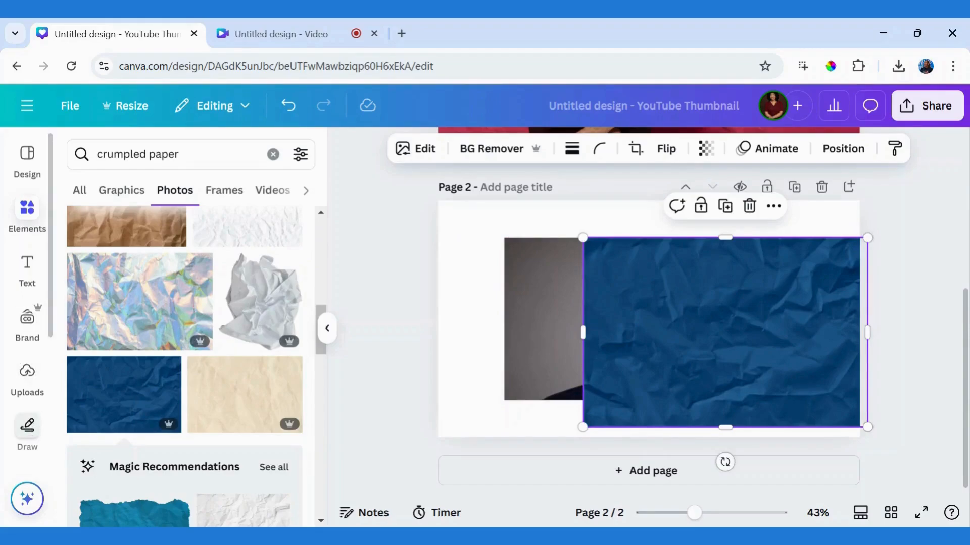
Step: Reopen the Blend Image app and clear both the bottom-layer and top-layer selections
{"action": "scroll", "coordinate": [27, 426], "scroll_direction": "down", "scroll_amount": 5}
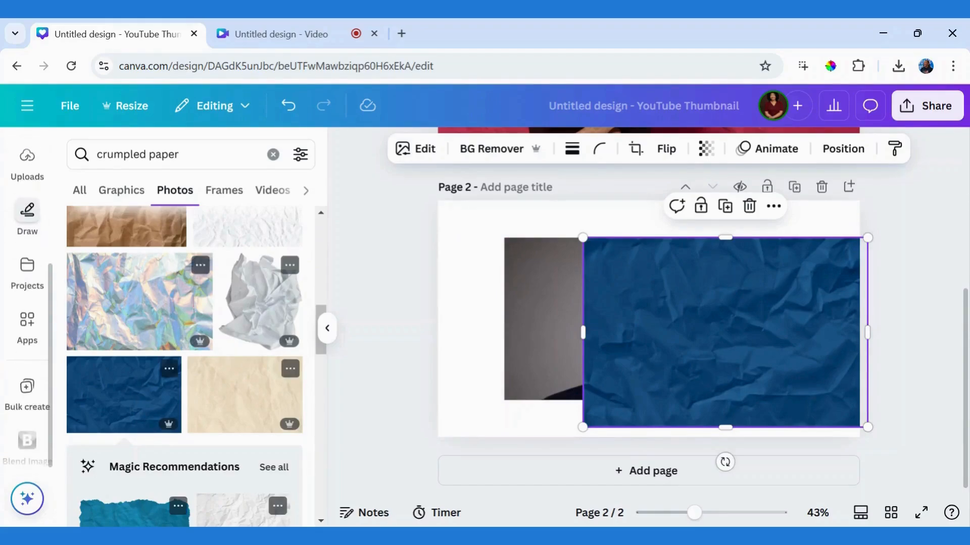
{"action": "left_click", "coordinate": [27, 436]}
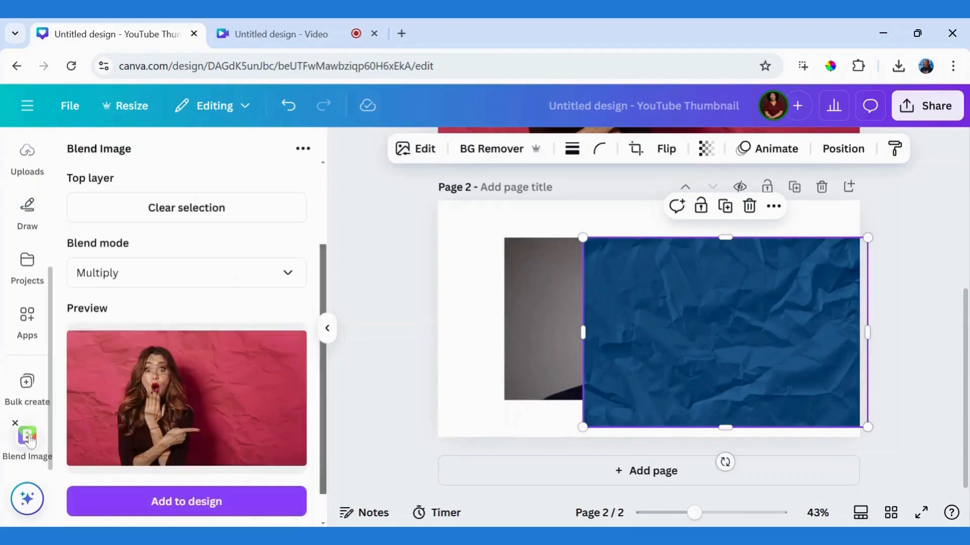
{"action": "left_click_drag", "start_coordinate": [323, 267], "coordinate": [323, 173]}
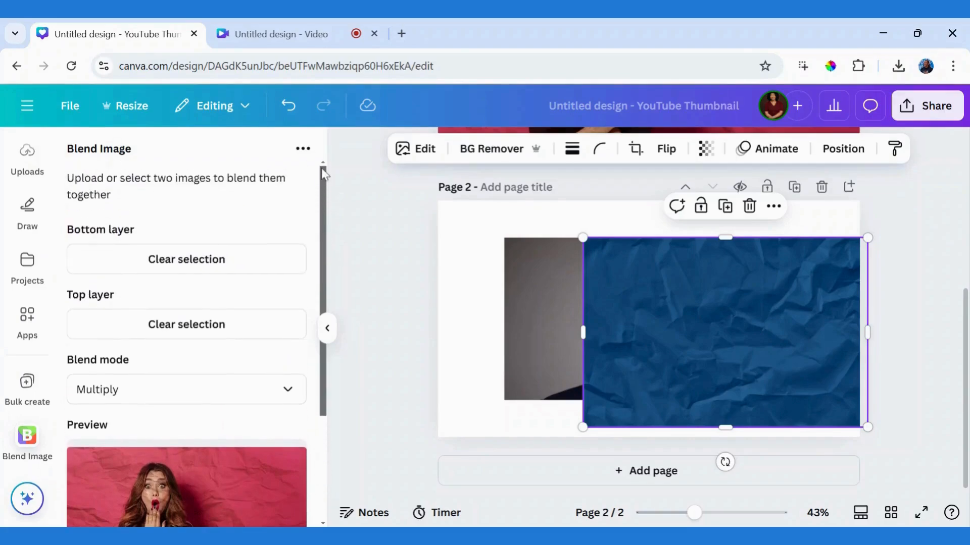
{"action": "left_click", "coordinate": [195, 267]}
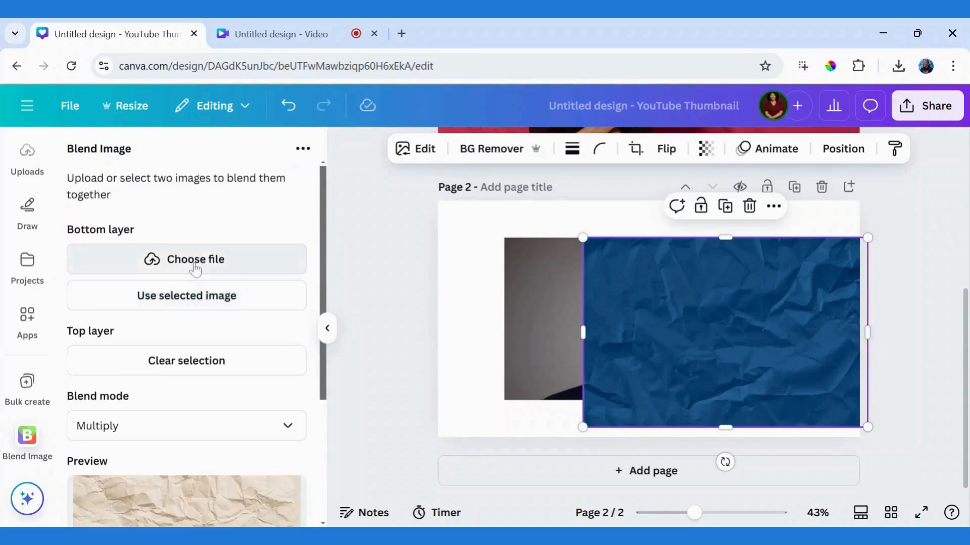
{"action": "left_click", "coordinate": [195, 360]}
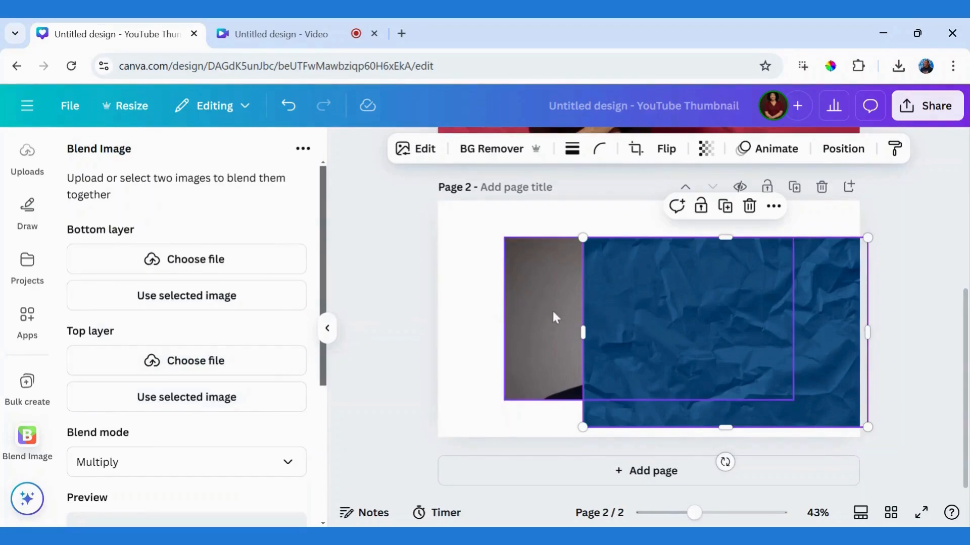
Step: Move the smiling woman's photo to the page's upper left, and use it as the top layer and the blue paper as the bottom layer
{"action": "left_click", "coordinate": [525, 320]}
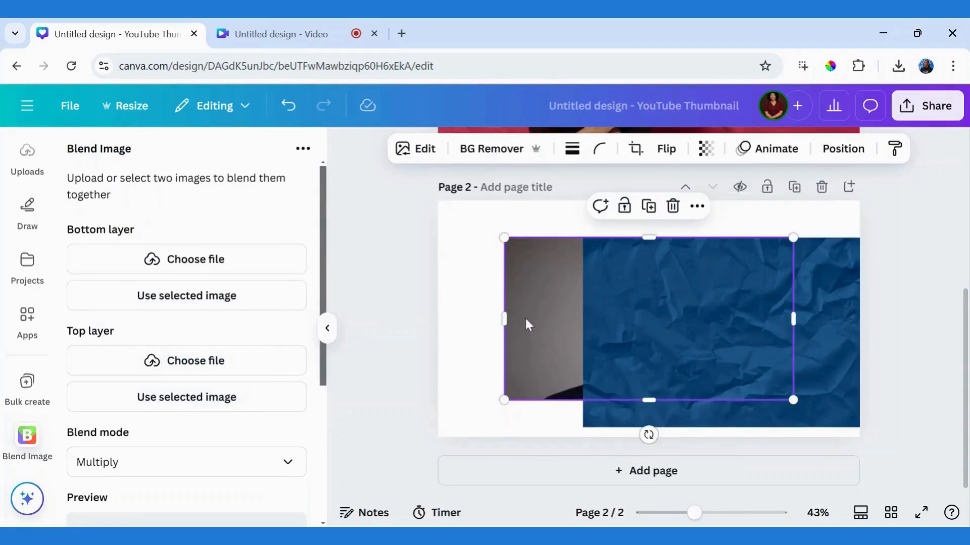
{"action": "left_click_drag", "start_coordinate": [525, 319], "coordinate": [460, 273]}
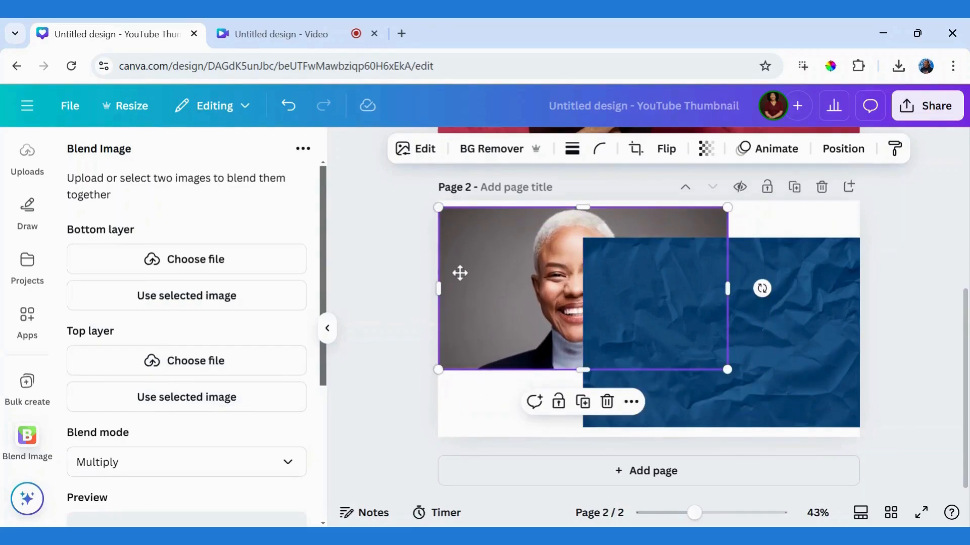
{"action": "left_click", "coordinate": [147, 399]}
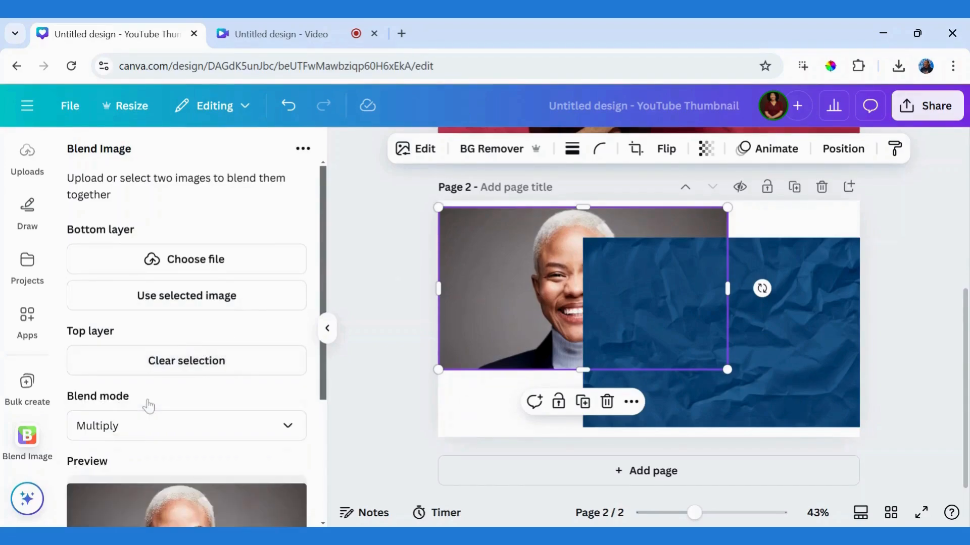
{"action": "left_click", "coordinate": [786, 336]}
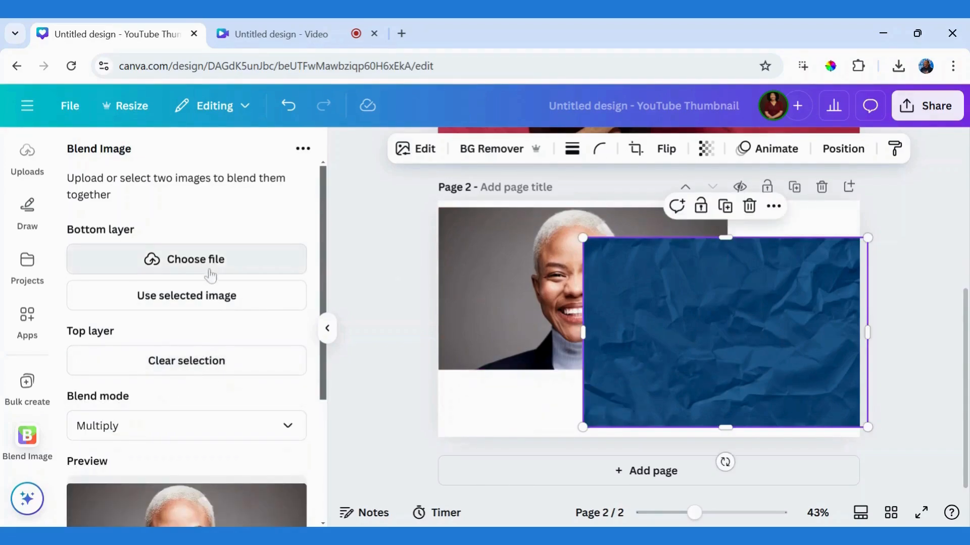
{"action": "left_click", "coordinate": [190, 295]}
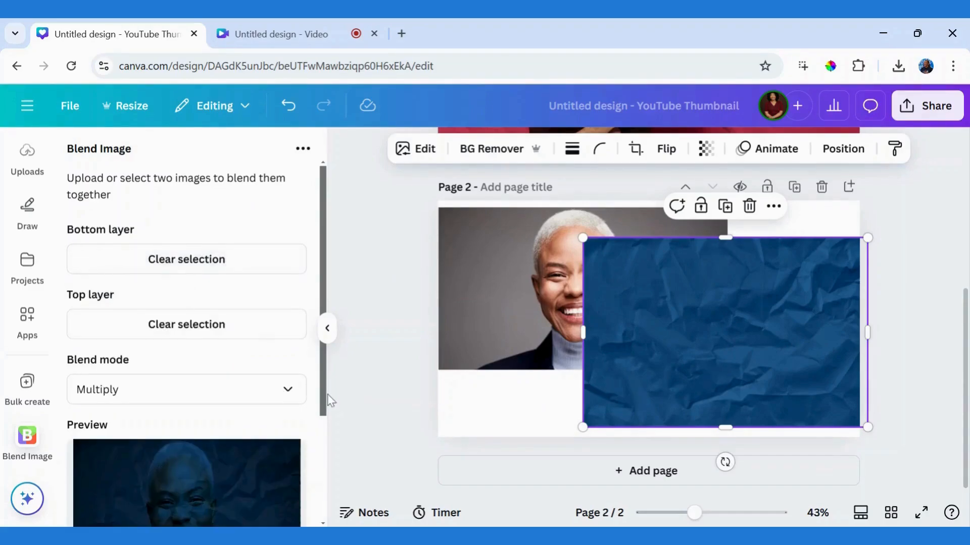
Step: Add the Multiply blend to page 2 and place it over the right part of the blue paper
{"action": "left_click_drag", "start_coordinate": [329, 419], "coordinate": [328, 493]}
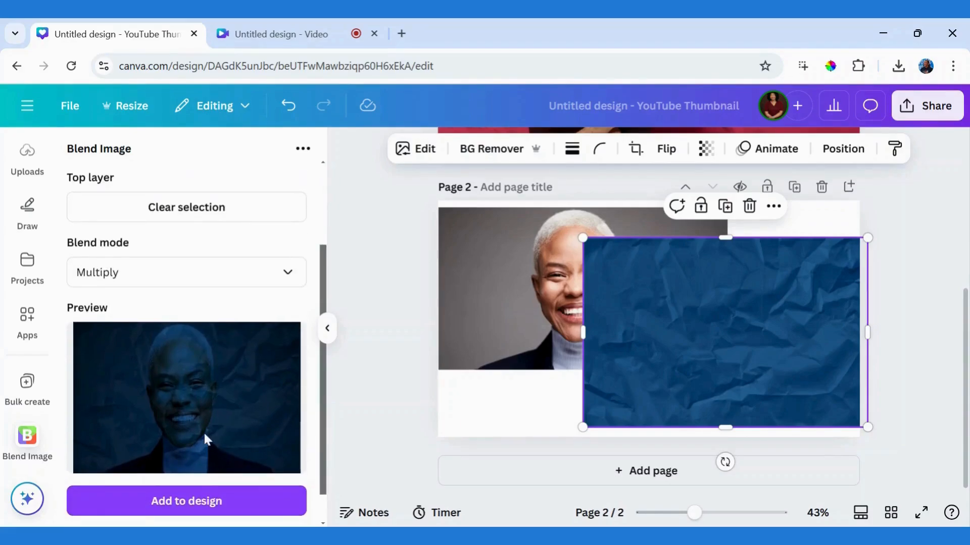
{"action": "left_click", "coordinate": [182, 507]}
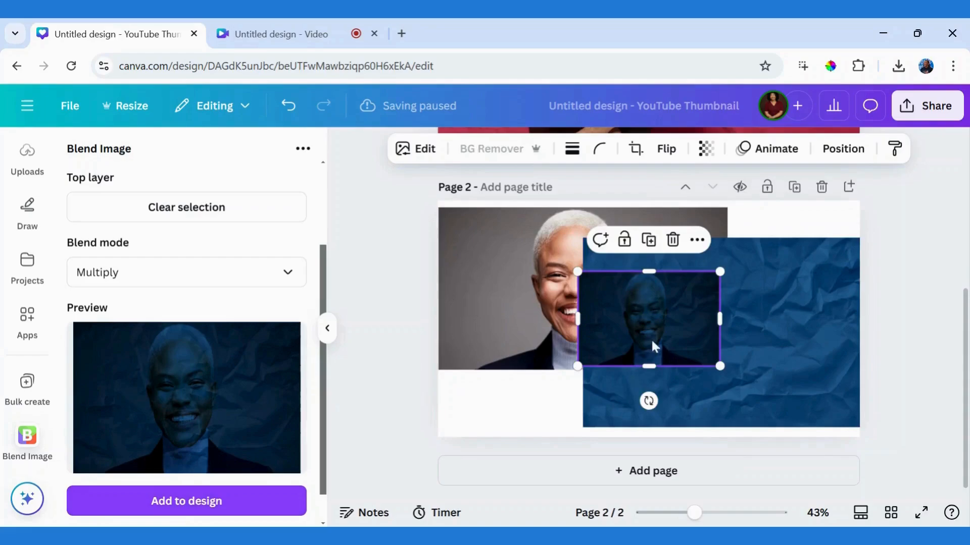
{"action": "left_click_drag", "start_coordinate": [651, 339], "coordinate": [789, 325]}
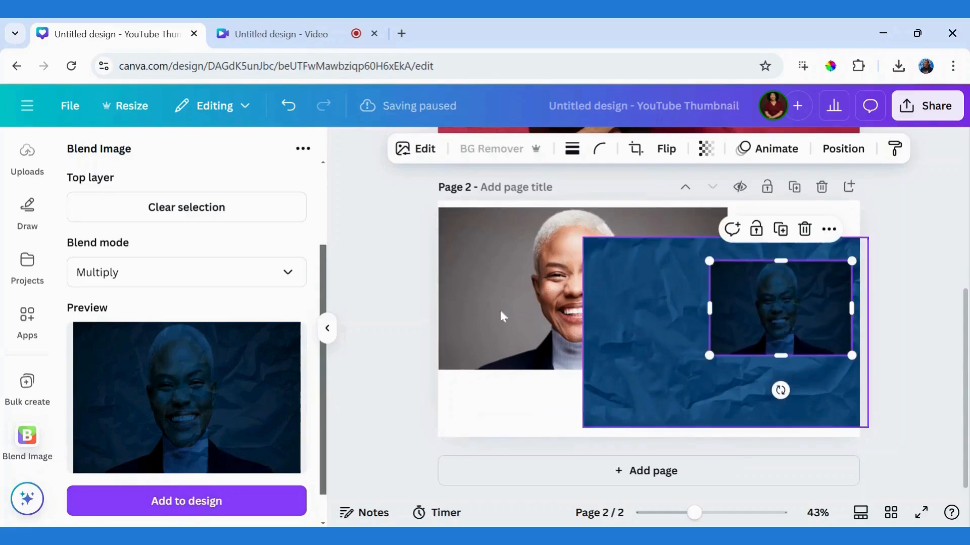
Step: Switch the blend mode to Lighten, add that blend to page 2, and place it over the left part of the woman's photo
{"action": "left_click", "coordinate": [203, 283]}
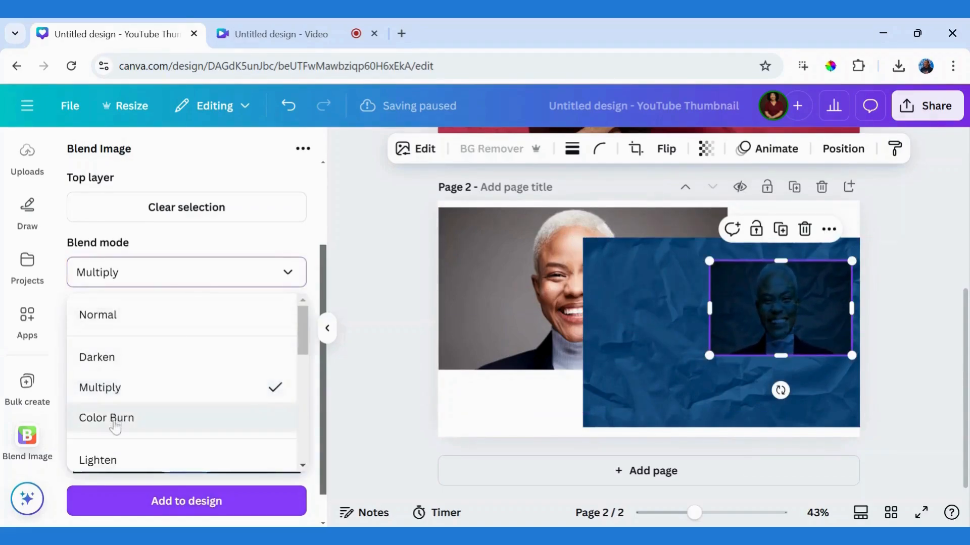
{"action": "left_click", "coordinate": [112, 461]}
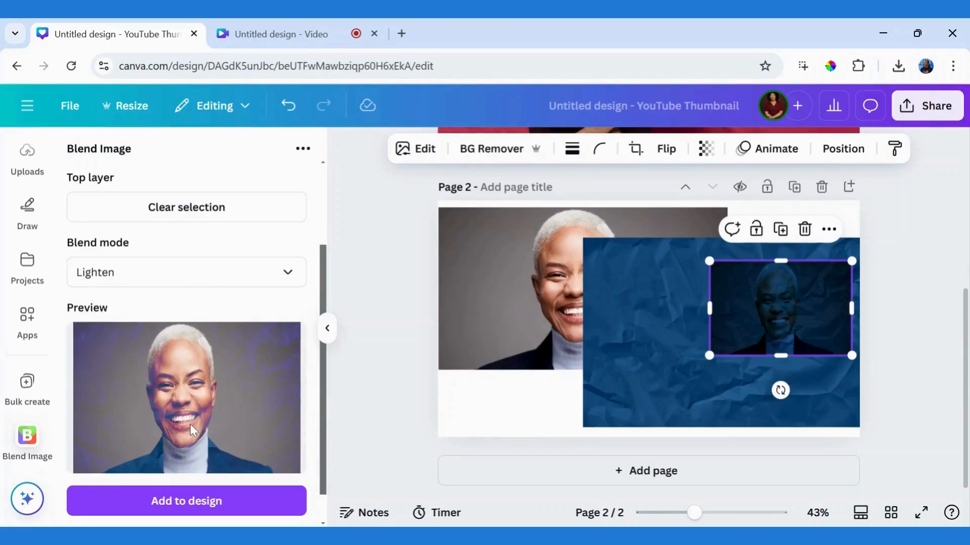
{"action": "left_click", "coordinate": [189, 497]}
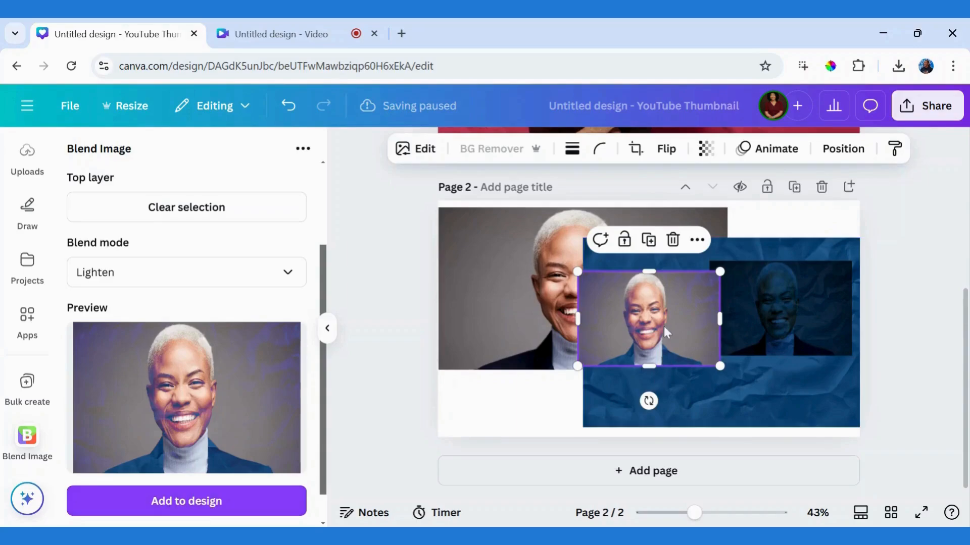
{"action": "left_click_drag", "start_coordinate": [663, 326], "coordinate": [533, 310]}
{"action": "left_click", "coordinate": [634, 370]}
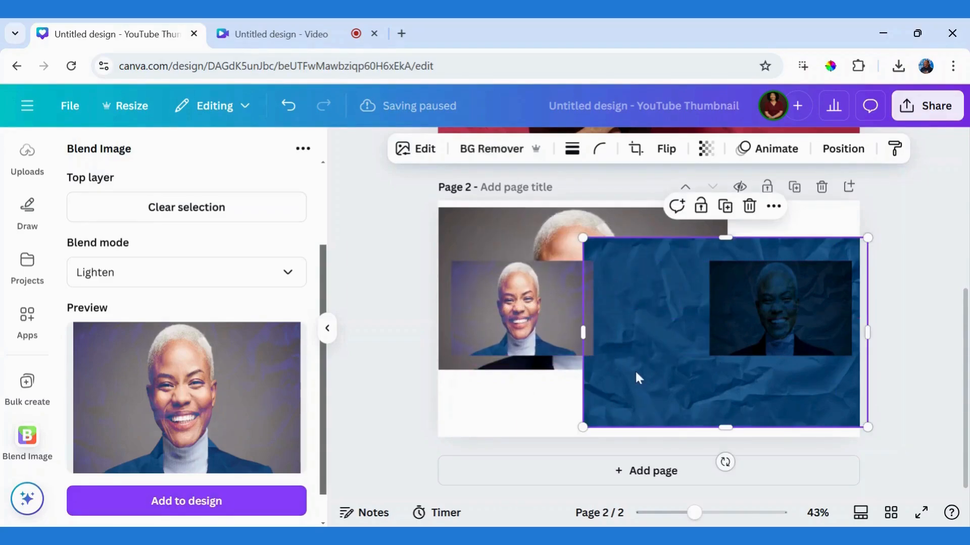
Step: Delete the blue crumpled paper and the woman's original photo from page 2, leaving only the two blended images
{"action": "key", "text": "Delete"}
{"action": "left_click", "coordinate": [644, 317]}
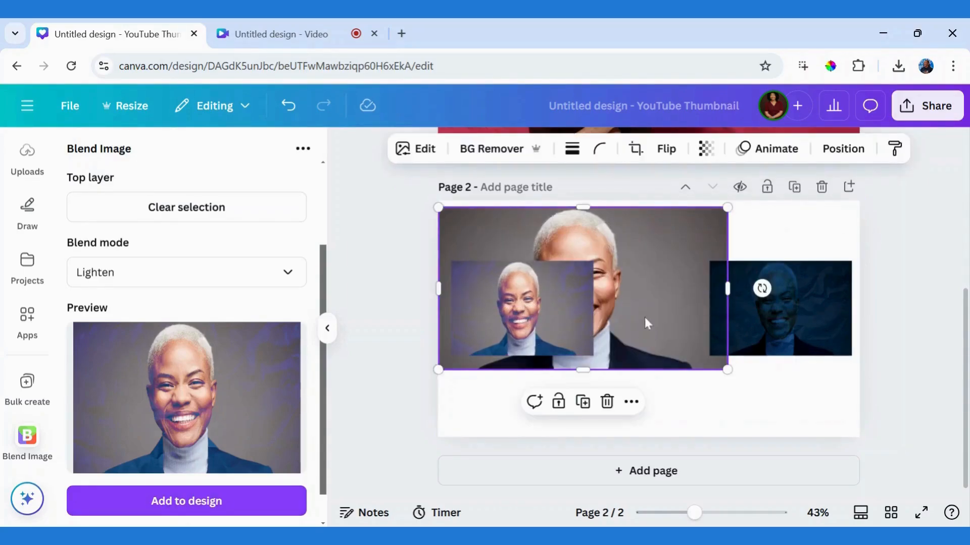
{"action": "key", "text": "Delete"}
Step: Enlarge the Lighten blend to fill the page's full height, extending it past the page's left edge
{"action": "left_click", "coordinate": [564, 309]}
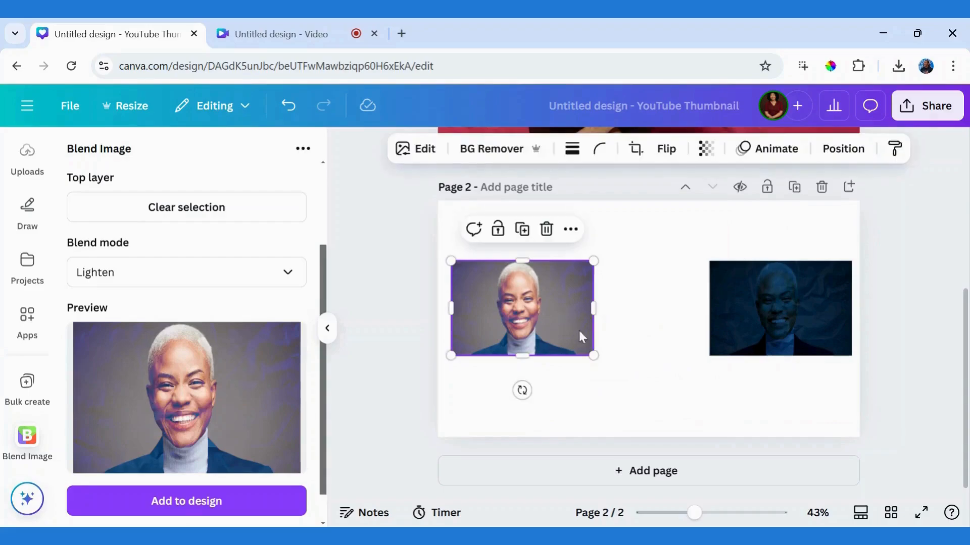
{"action": "left_click_drag", "start_coordinate": [591, 355], "coordinate": [719, 440]}
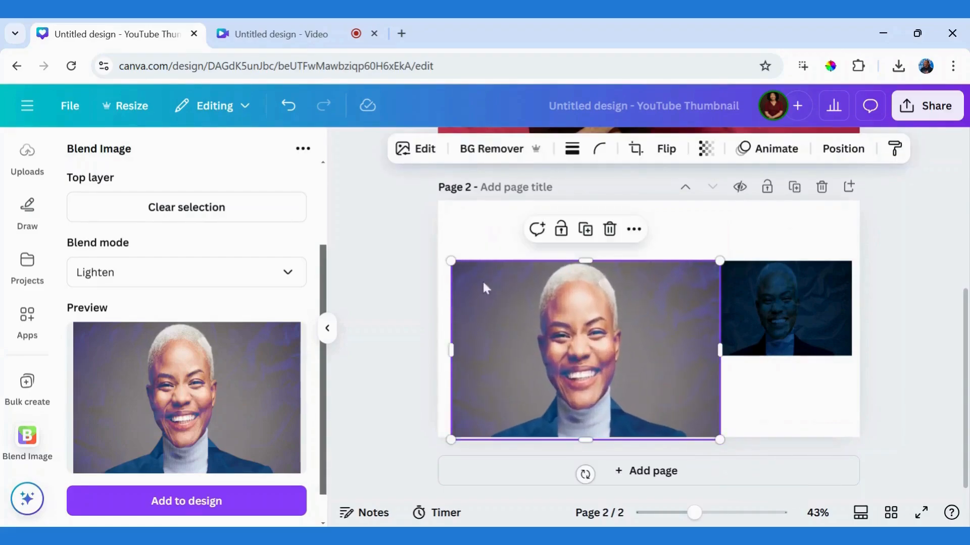
{"action": "left_click_drag", "start_coordinate": [446, 258], "coordinate": [390, 191]}
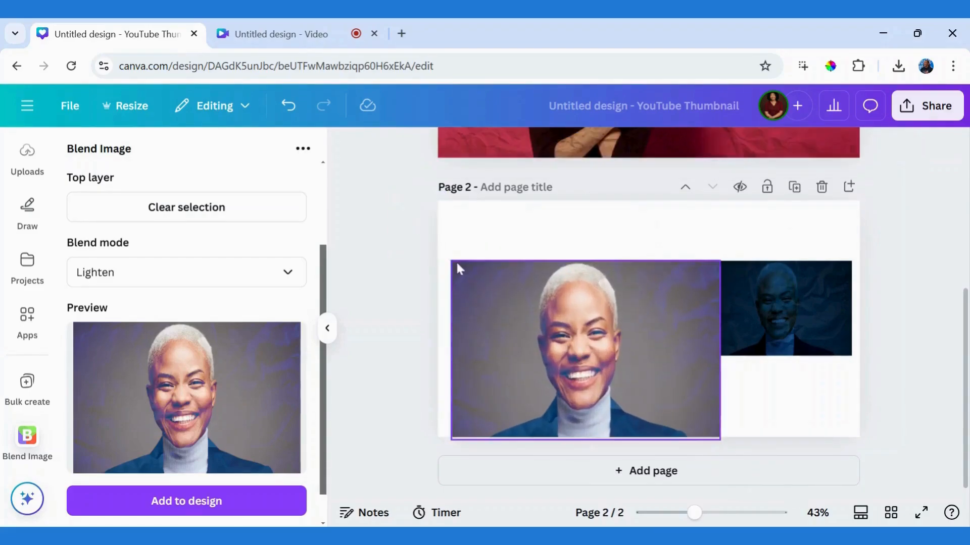
{"action": "left_click", "coordinate": [455, 260]}
{"action": "left_click_drag", "start_coordinate": [451, 261], "coordinate": [360, 200]}
Step: Enlarge the Multiply blend toward the page's lower middle, and crop the Lighten blend's right side to uncover the Multiply woman's face
{"action": "left_click", "coordinate": [799, 334]}
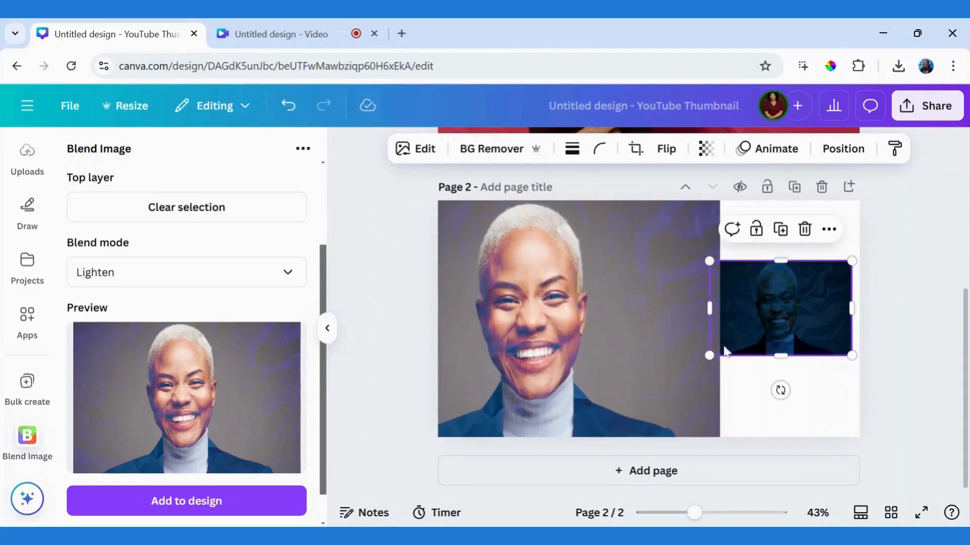
{"action": "left_click_drag", "start_coordinate": [713, 349], "coordinate": [594, 433]}
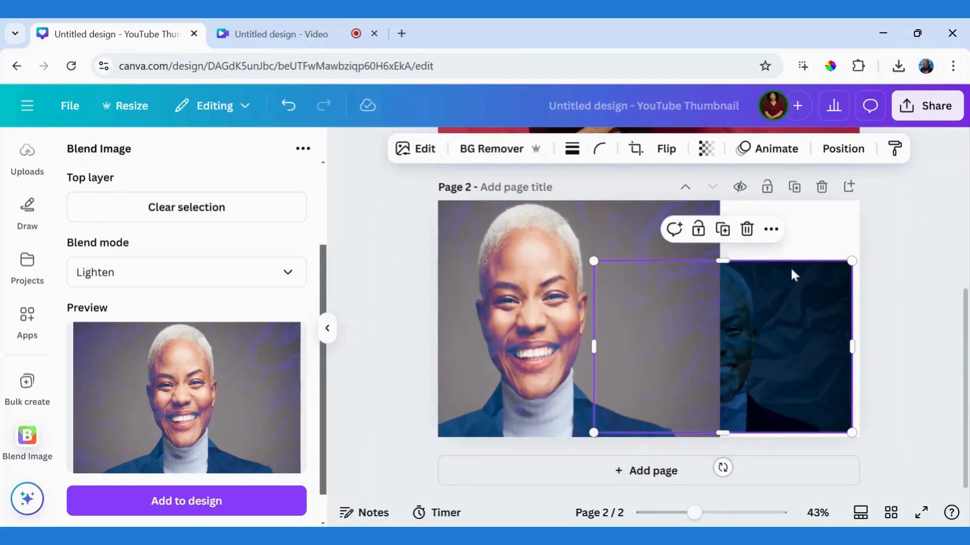
{"action": "left_click", "coordinate": [617, 234]}
{"action": "left_click_drag", "start_coordinate": [719, 321], "coordinate": [629, 321]}
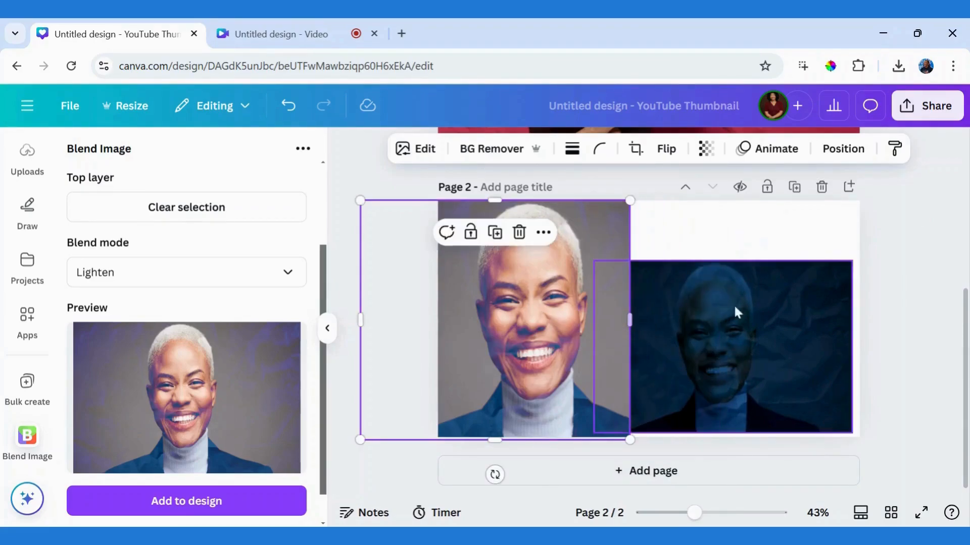
Step: Enlarge the Multiply blend to the page's full height and crop its left side to meet the Lighten blend's right edge
{"action": "left_click", "coordinate": [740, 303]}
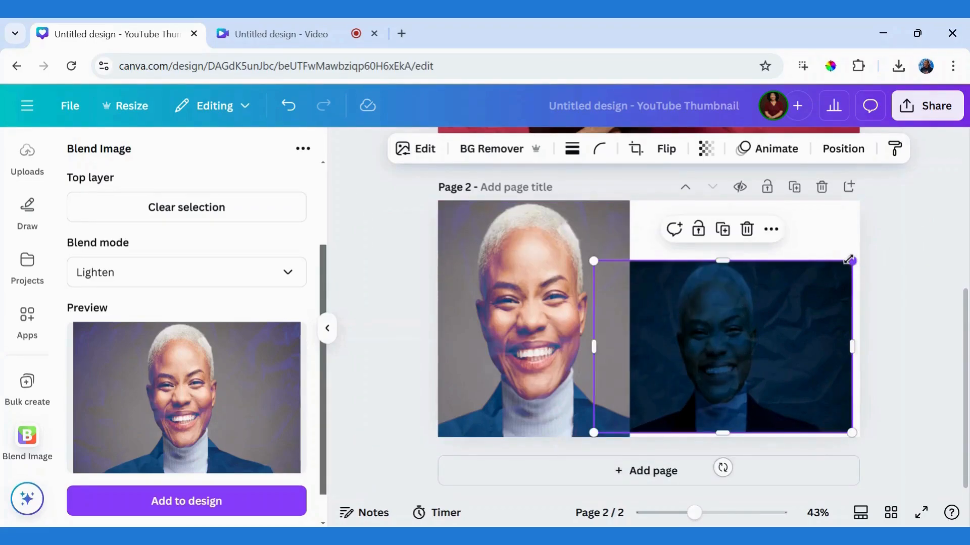
{"action": "left_click_drag", "start_coordinate": [851, 262], "coordinate": [954, 192]}
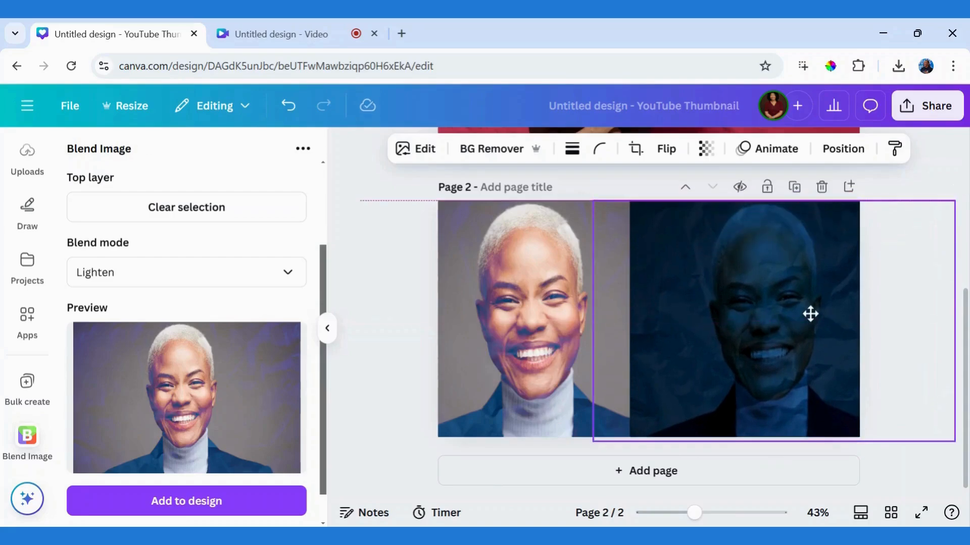
{"action": "left_click", "coordinate": [611, 316], "text": "shift"}
{"action": "left_click", "coordinate": [610, 316]}
{"action": "left_click_drag", "start_coordinate": [593, 317], "coordinate": [631, 322]}
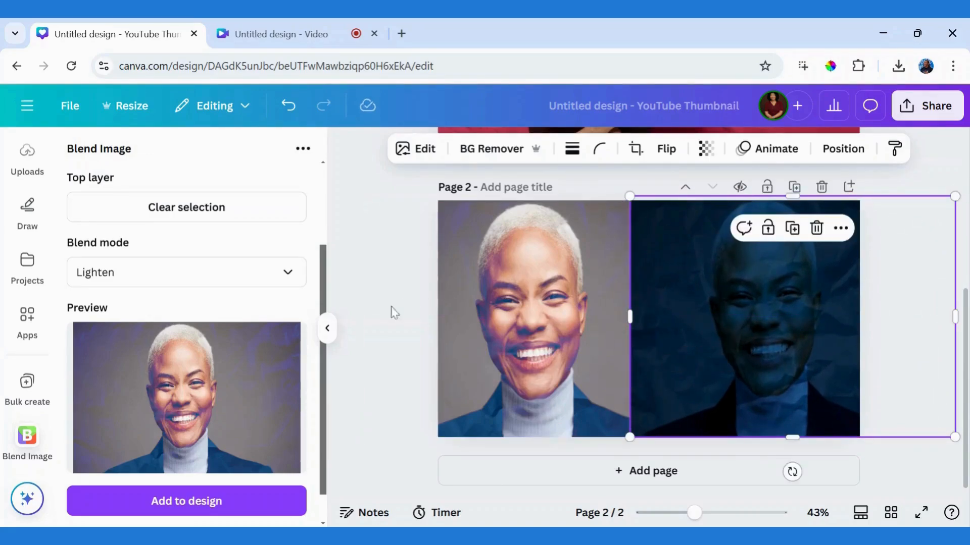
Step: Crop the Lighten blend's left side to the page edge, and extend its right edge slightly over the Multiply blend
{"action": "left_click", "coordinate": [489, 315]}
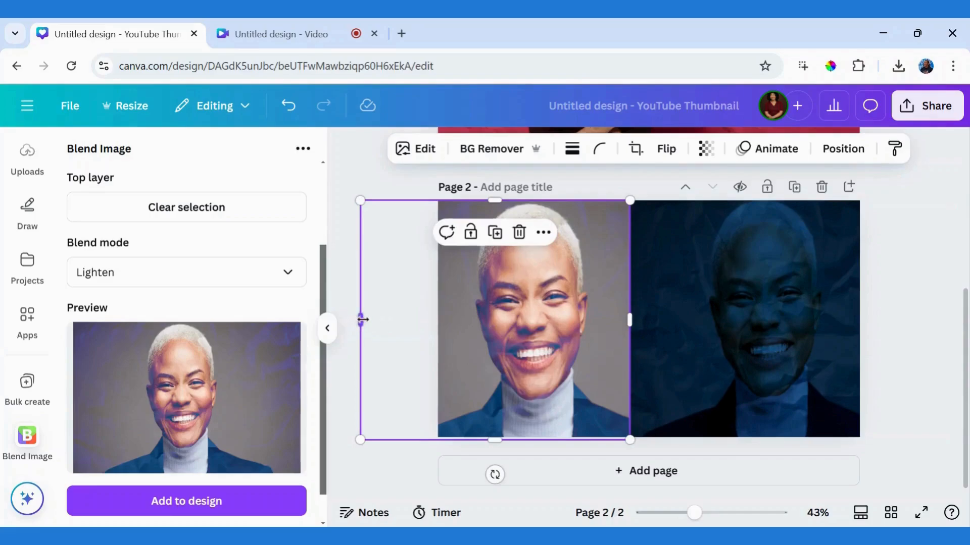
{"action": "left_click_drag", "start_coordinate": [360, 319], "coordinate": [440, 320]}
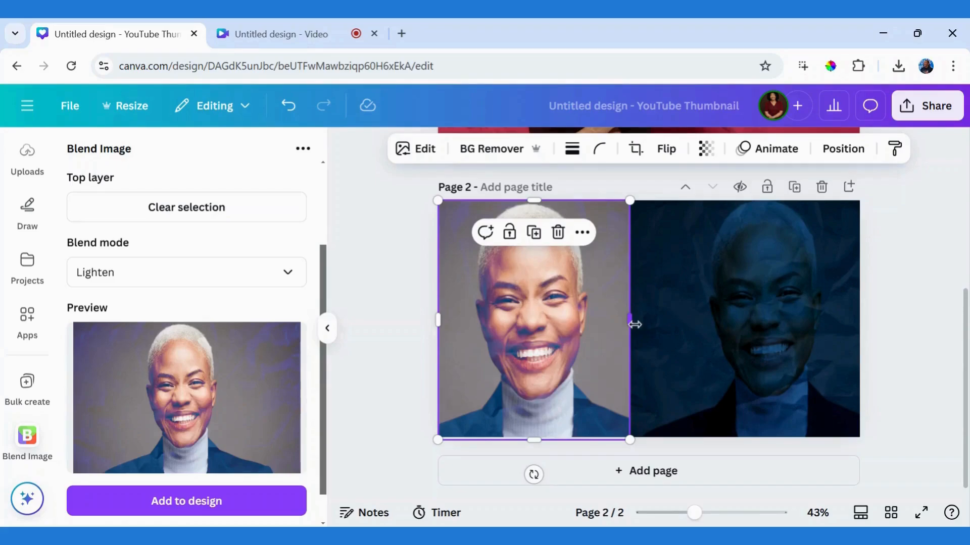
{"action": "left_click_drag", "start_coordinate": [635, 325], "coordinate": [651, 322]}
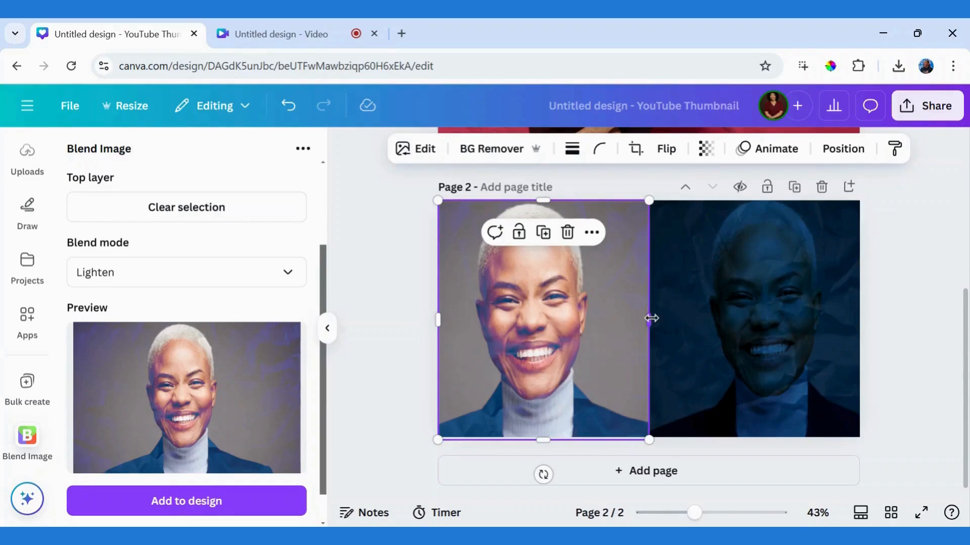
{"action": "mouse_move", "coordinate": [652, 318]}
{"action": "left_mouse_down"}
{"action": "mouse_move", "coordinate": [633, 318]}
{"action": "mouse_move", "coordinate": [642, 318]}
{"action": "left_mouse_up"}
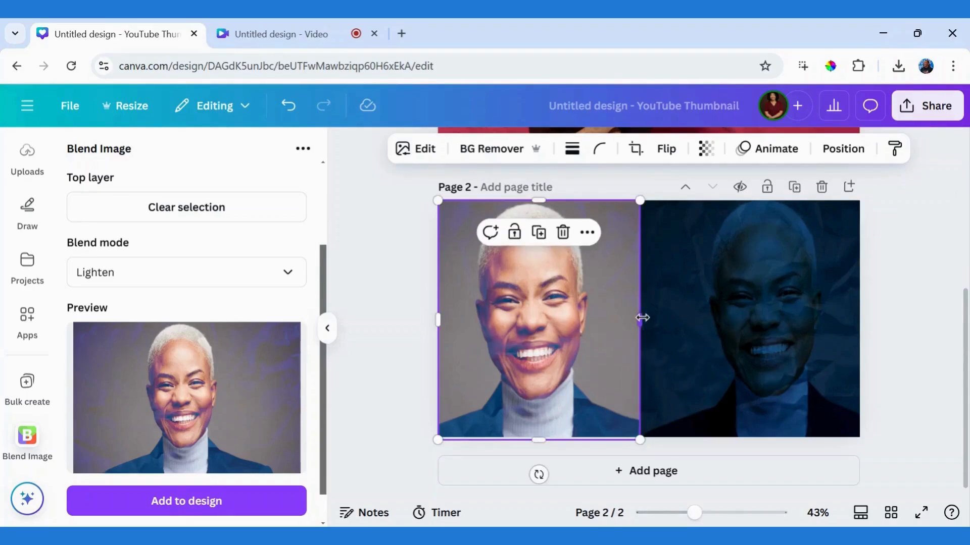